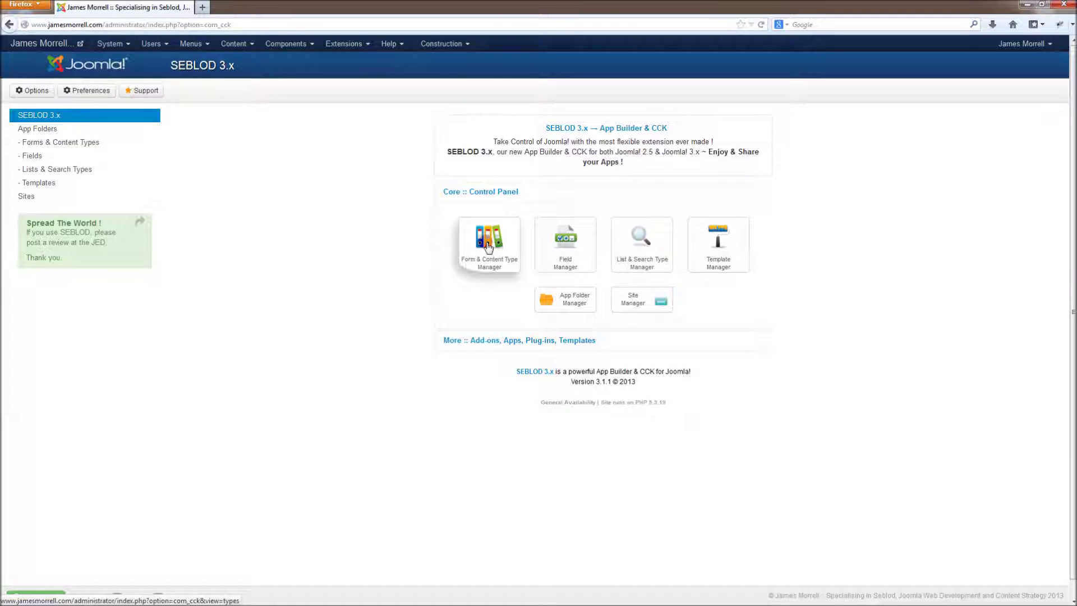
Step: Open the Form & Content Type Manager from the SEBLOD control panel
left_click(488, 247)
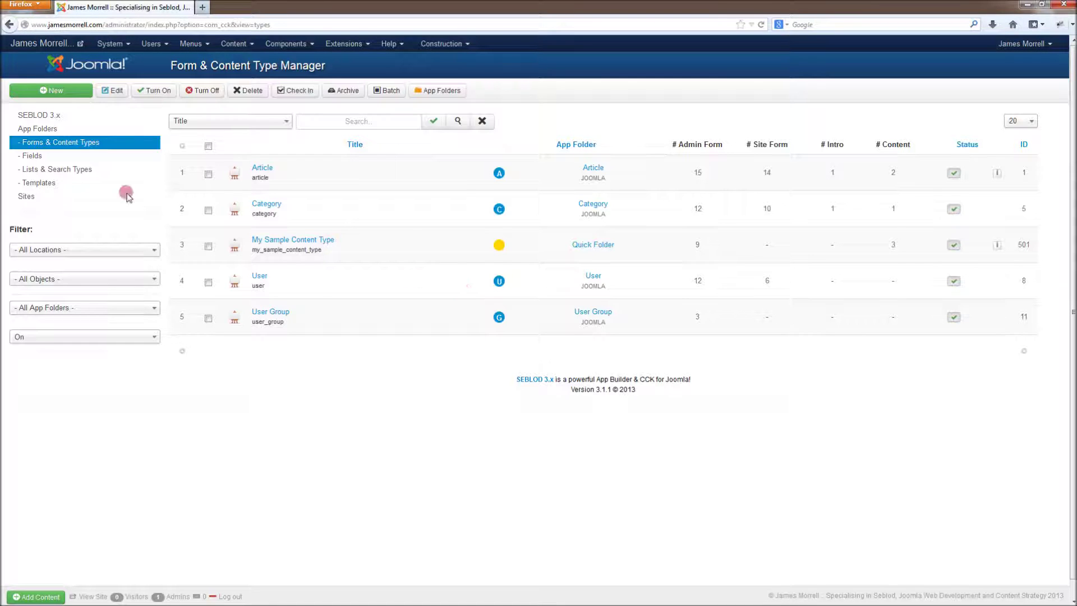
Step: Create a new Article-based content type titled 'Contact Form'
left_click(79, 90)
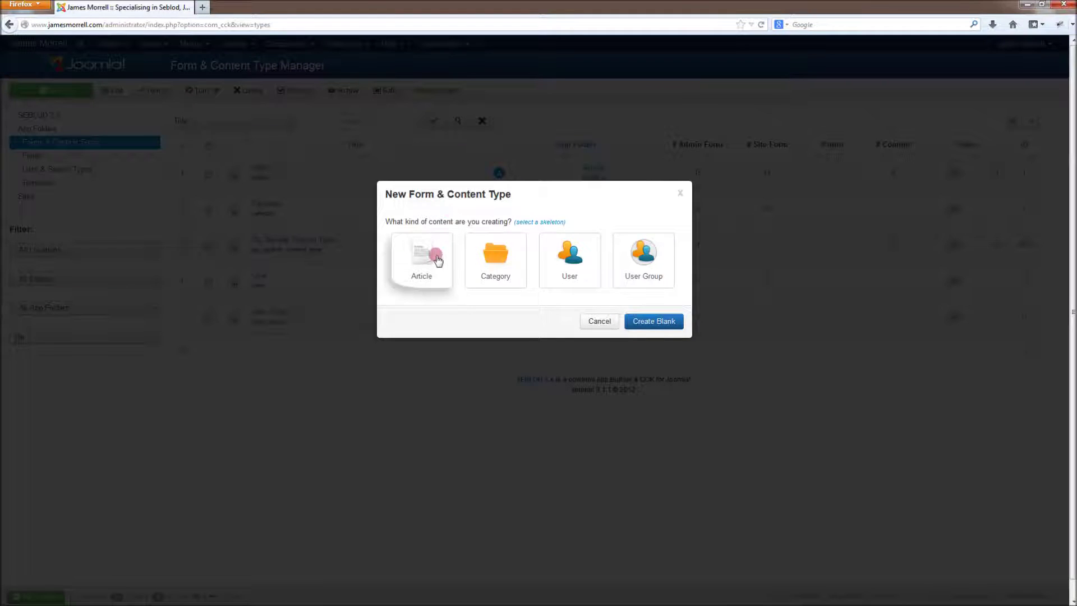
left_click(436, 258)
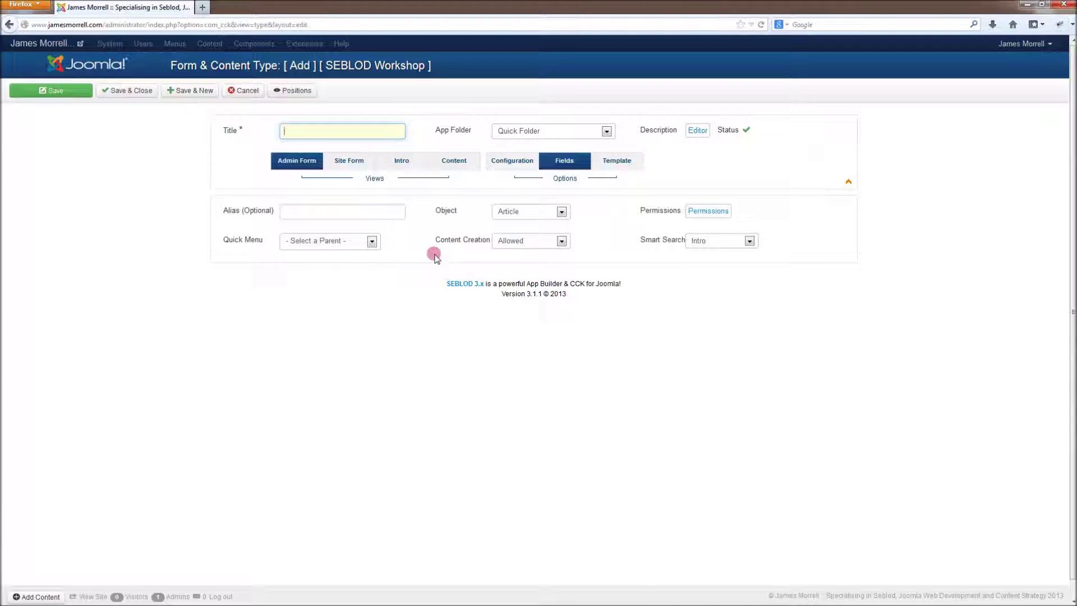
type("Contact Form")
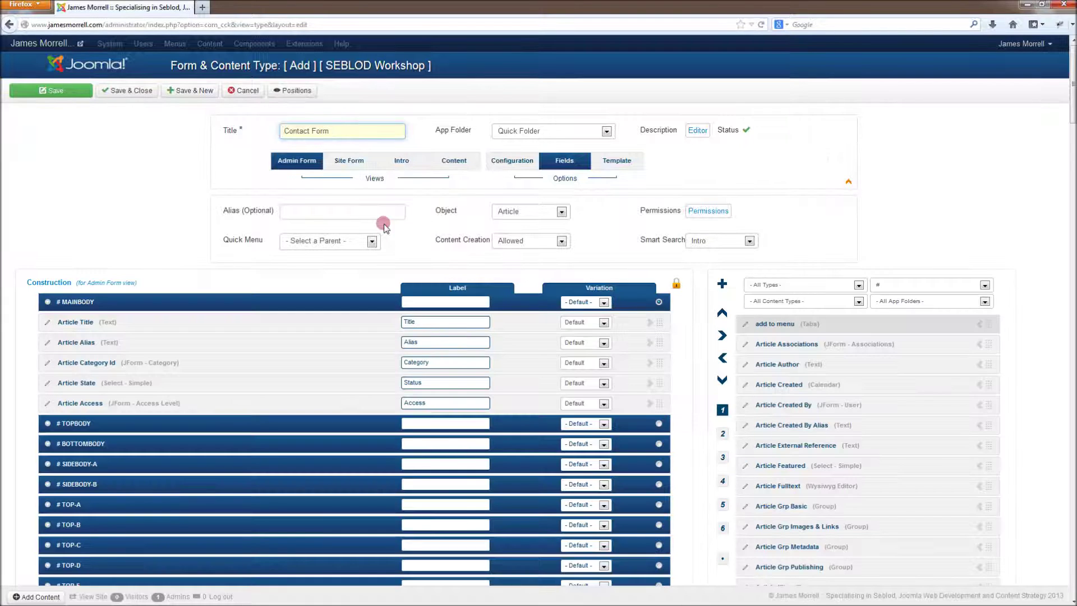
left_click(390, 209)
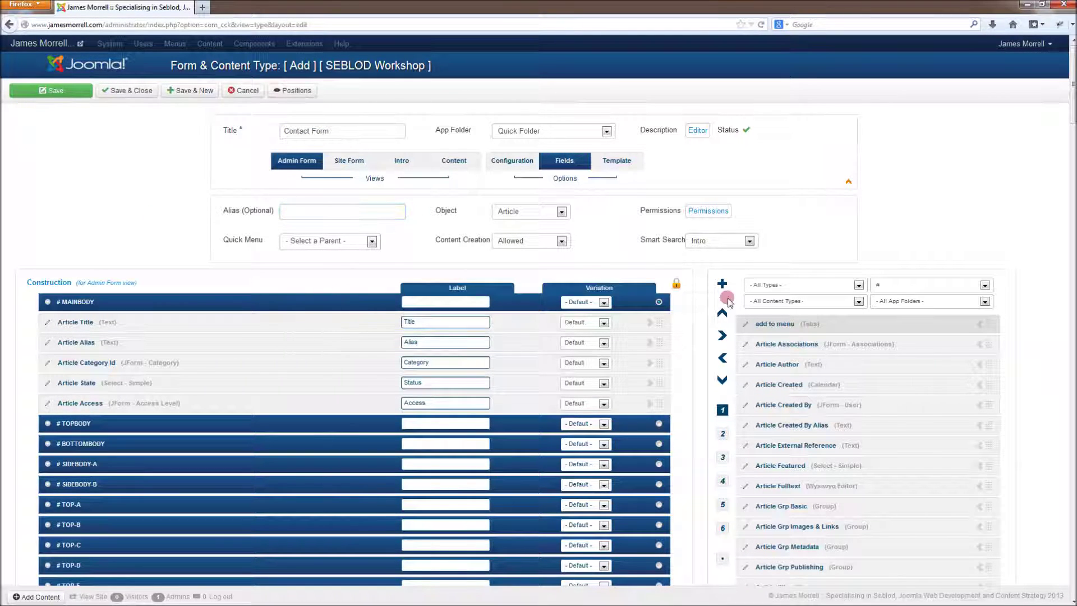
Step: Add a 'Contact Name' text field labelled 'Name', renaming it contact_name2 so it saves
left_click(722, 283)
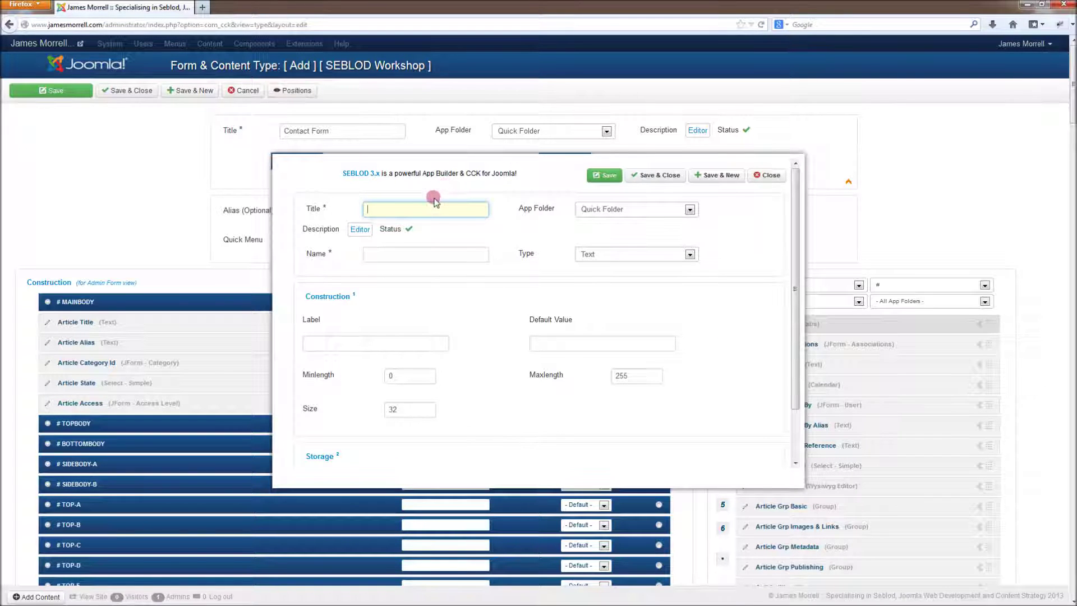
type("Contact Name")
key("Tab")
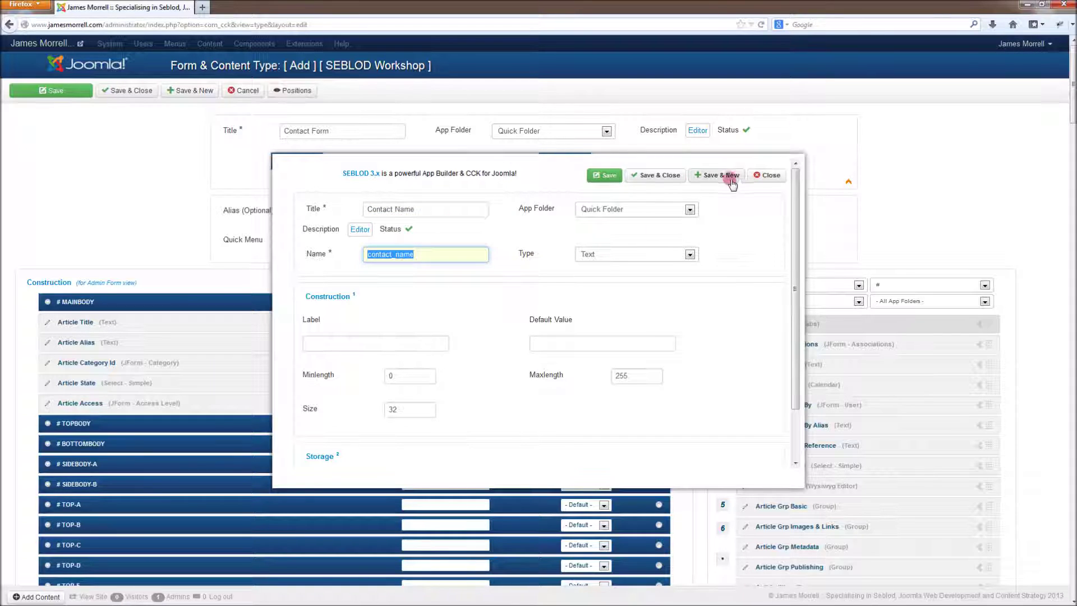
left_click(381, 350)
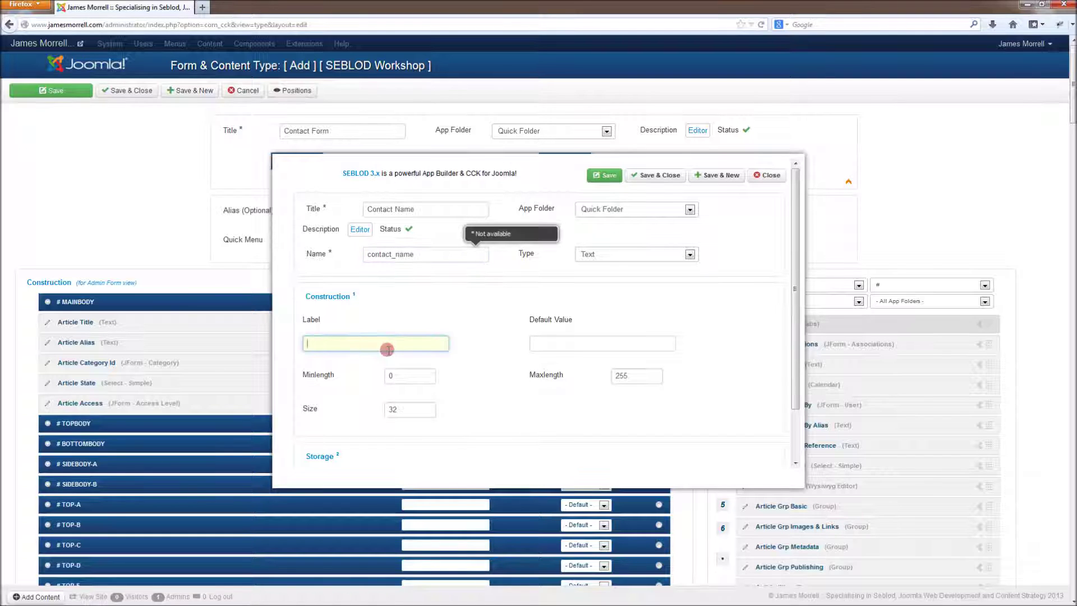
type("Name")
left_click(717, 182)
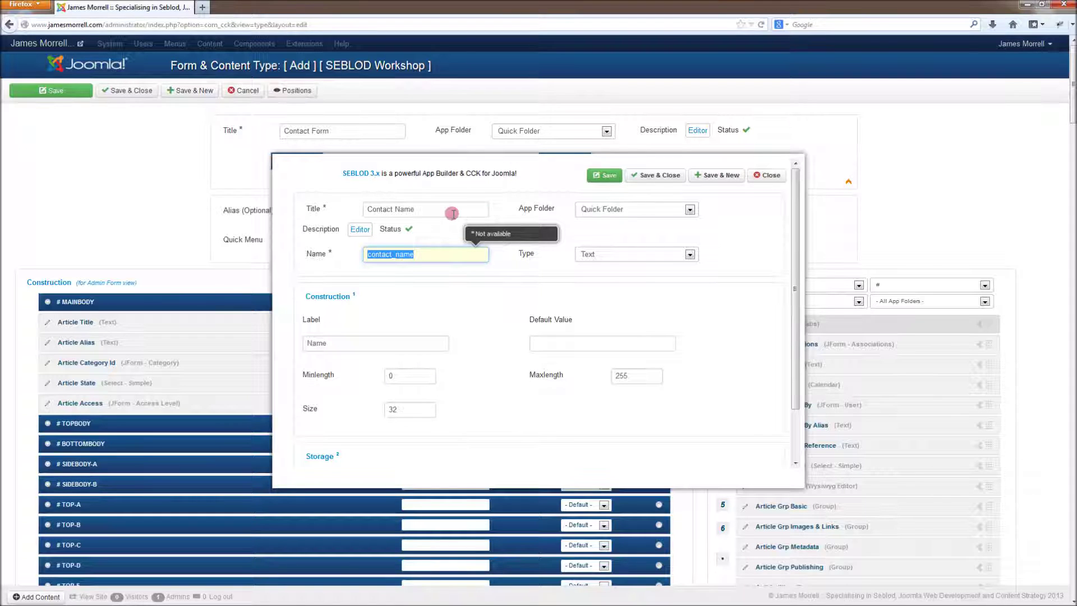
left_click(435, 253)
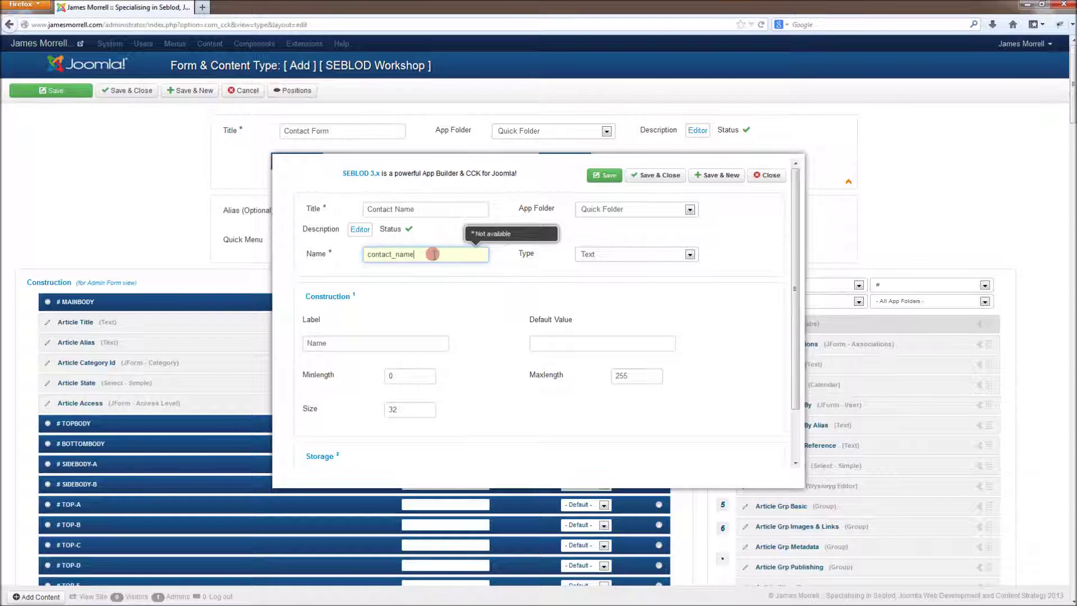
left_click(716, 175)
left_click(410, 254)
type("2")
left_click(721, 174)
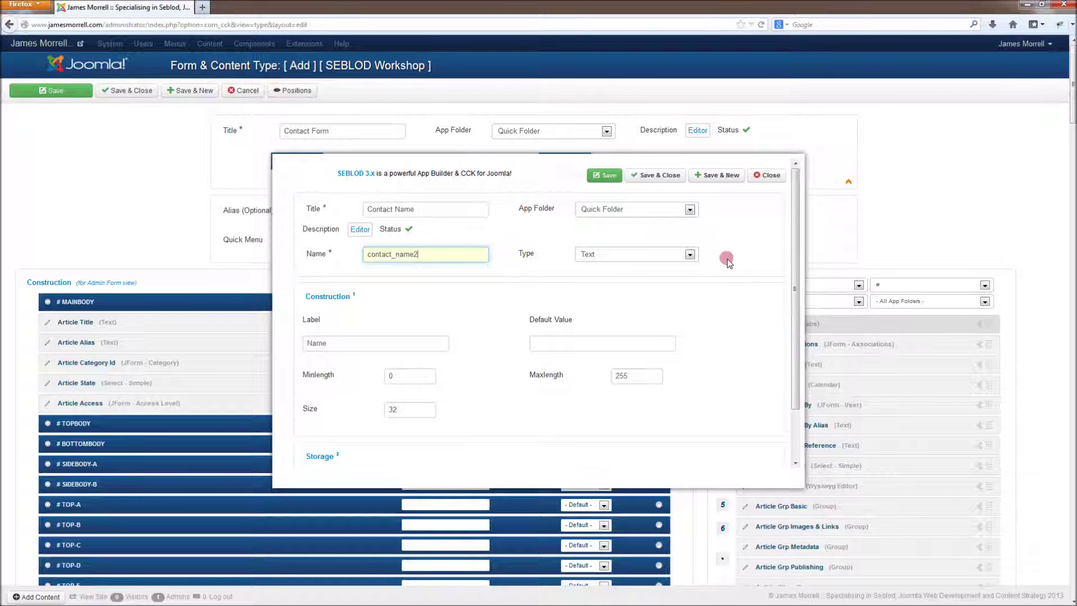
left_click(722, 174)
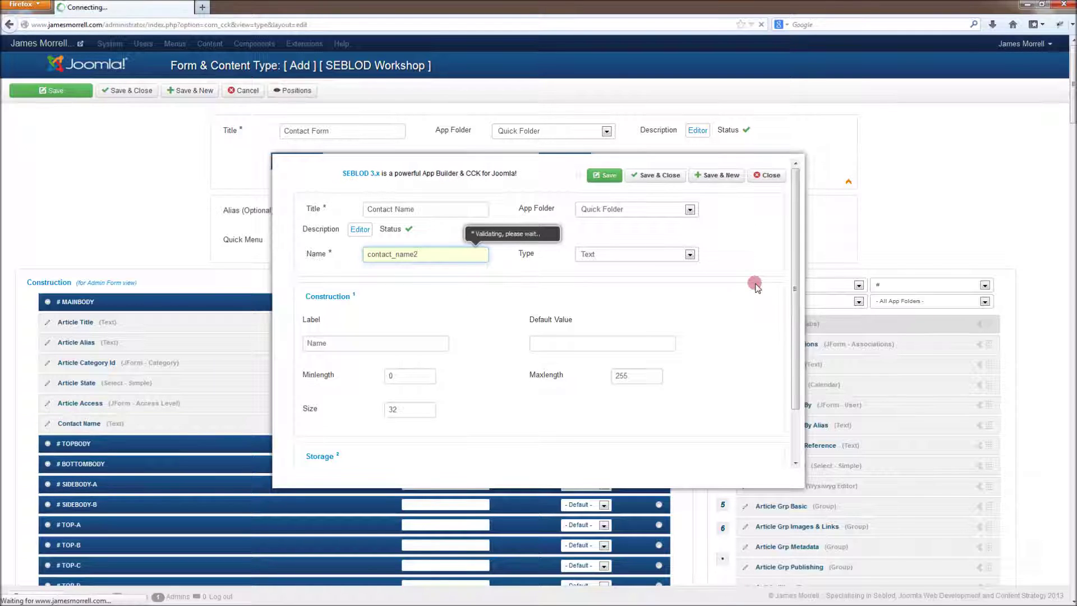
Step: Start a new field titled 'Contact Email' with the field type set to Text
left_click(480, 210)
type("Contact")
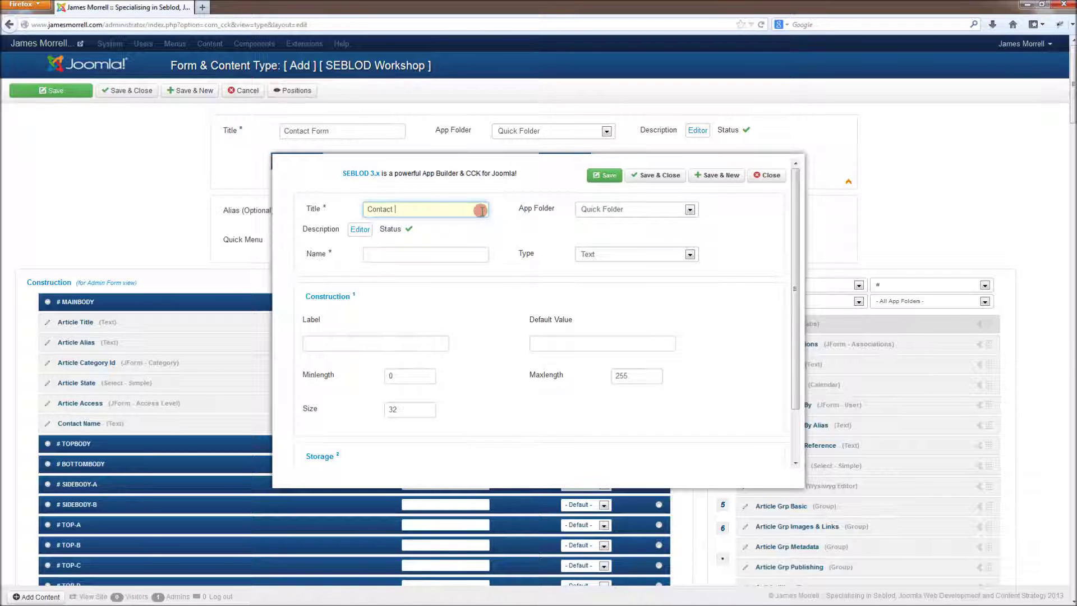
type(" Email")
key("Tab")
key("Tab")
key("e")
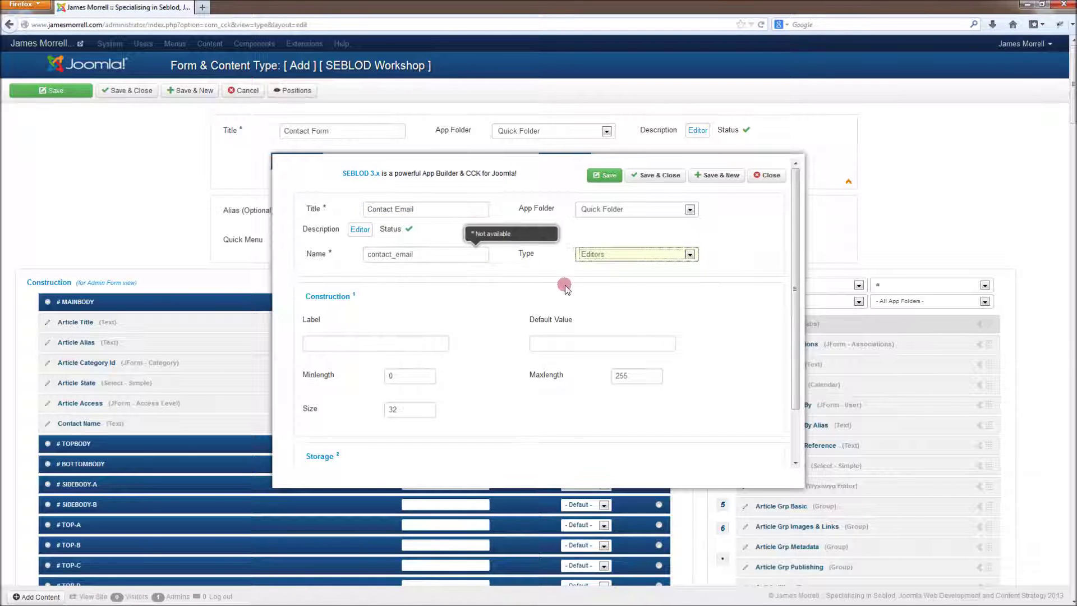
key("m")
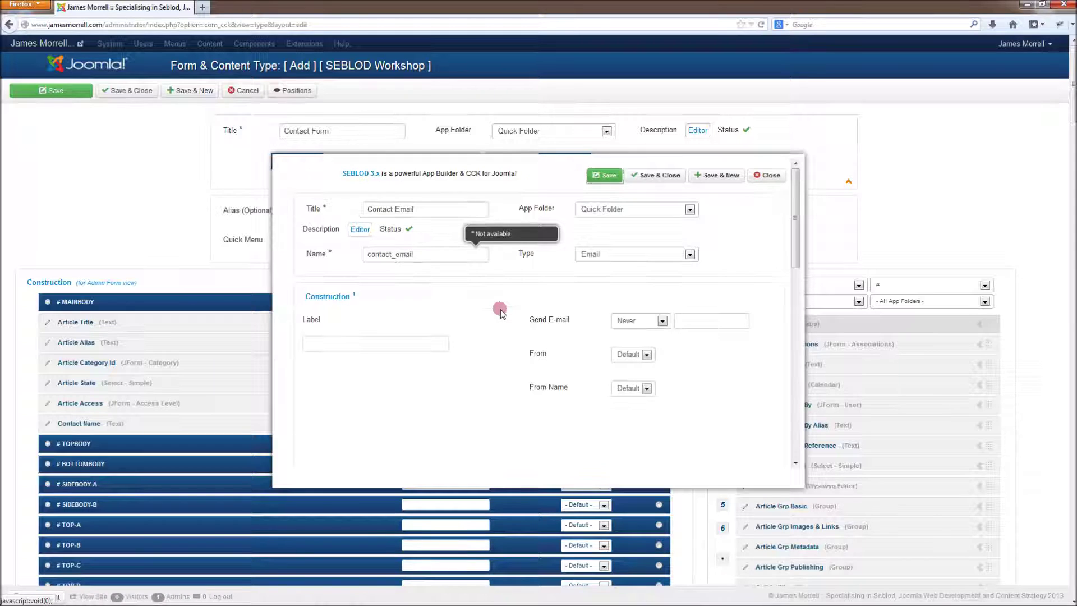
left_click(599, 254)
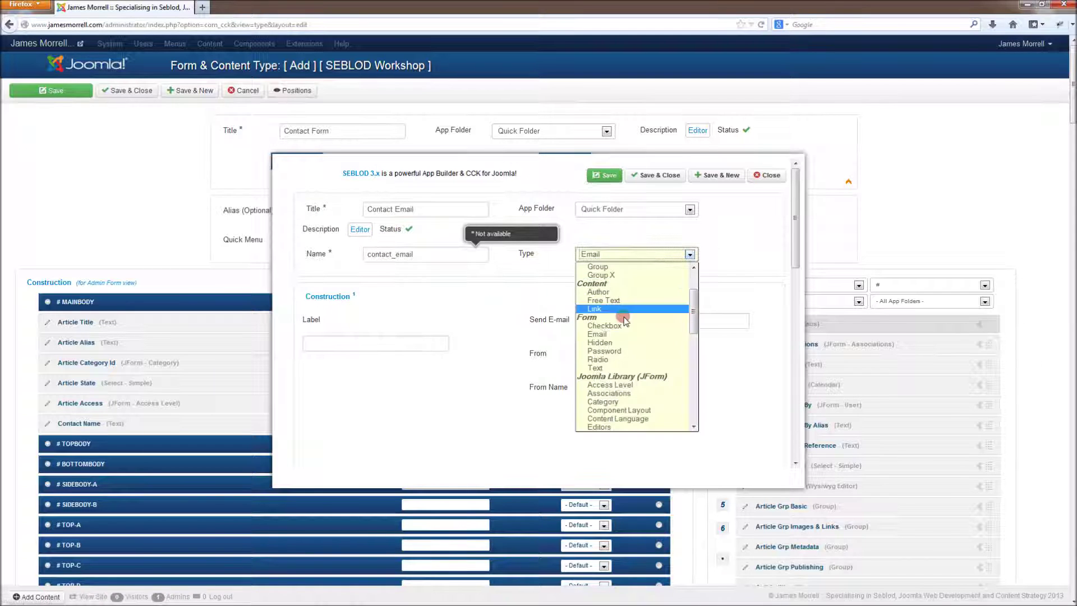
left_click(619, 368)
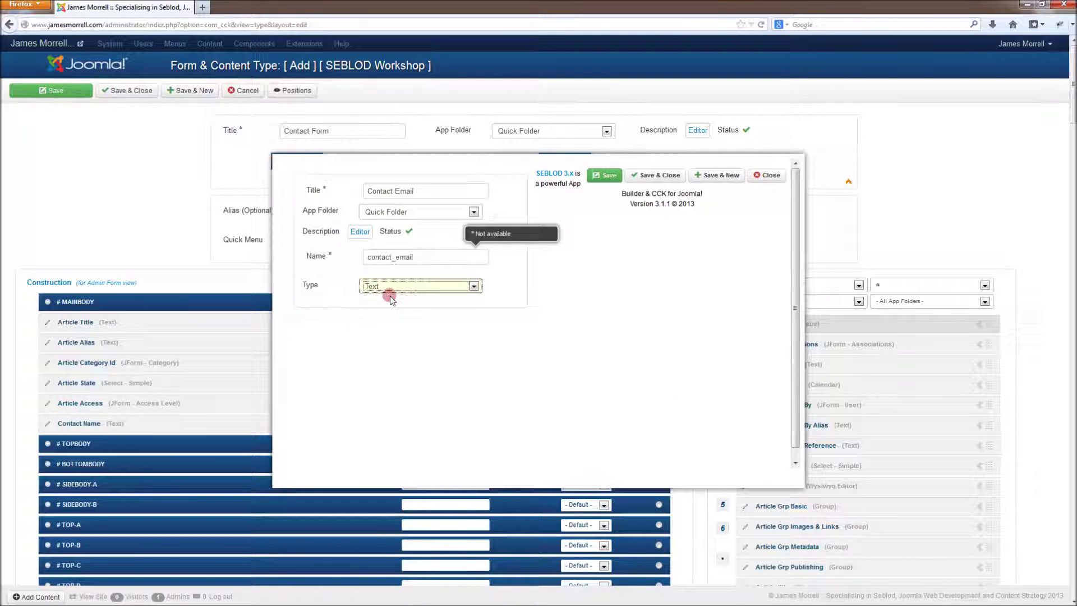
Step: Label the field 'Email', rename it contact_email2, and save it
left_click(399, 342)
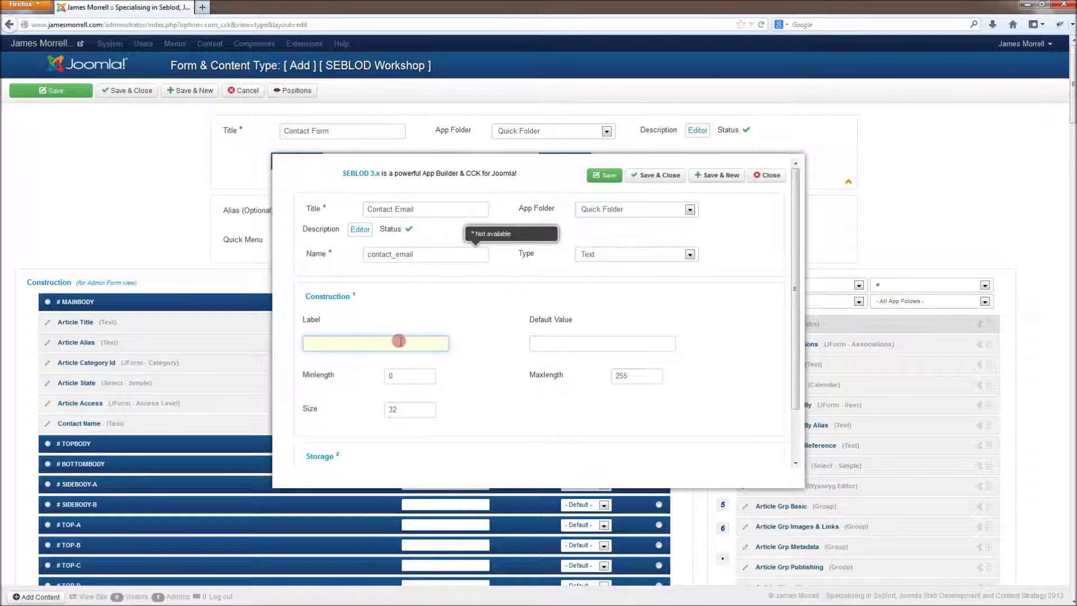
type("Email")
left_click(732, 175)
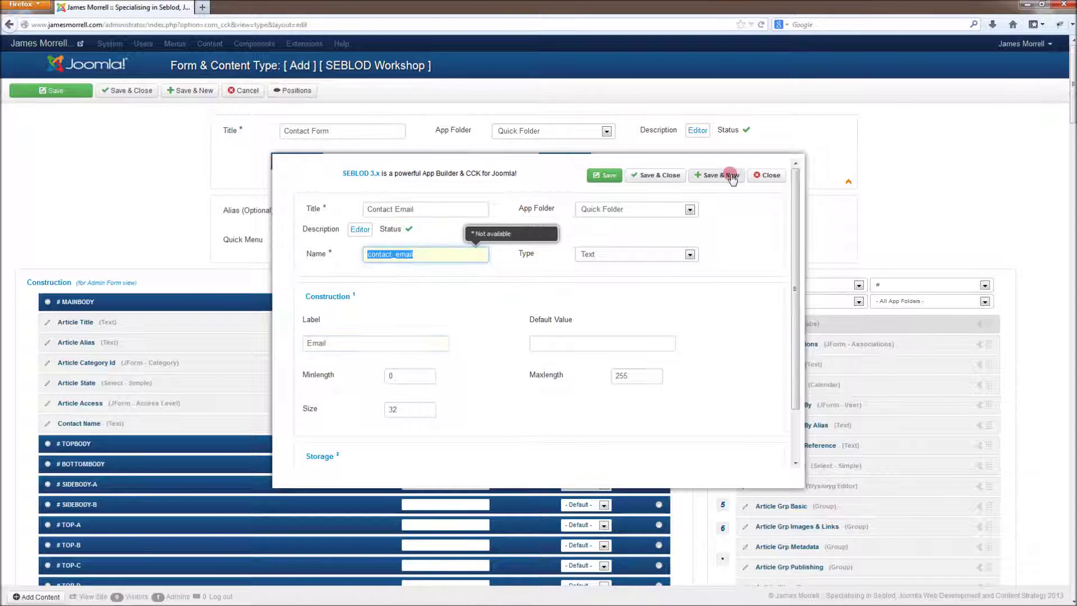
left_click(466, 255)
type("2")
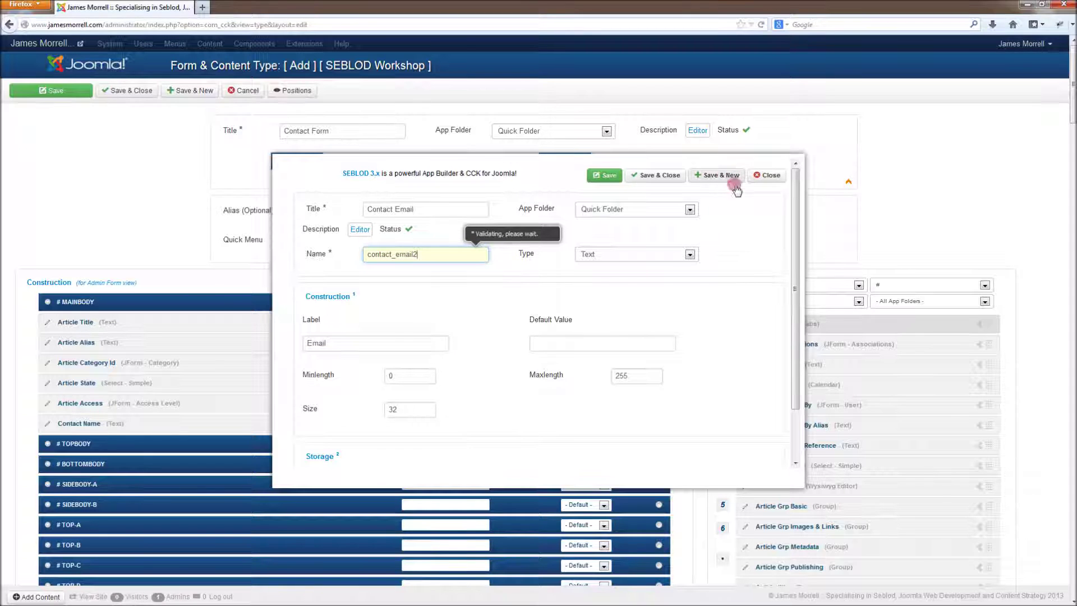
left_click(708, 175)
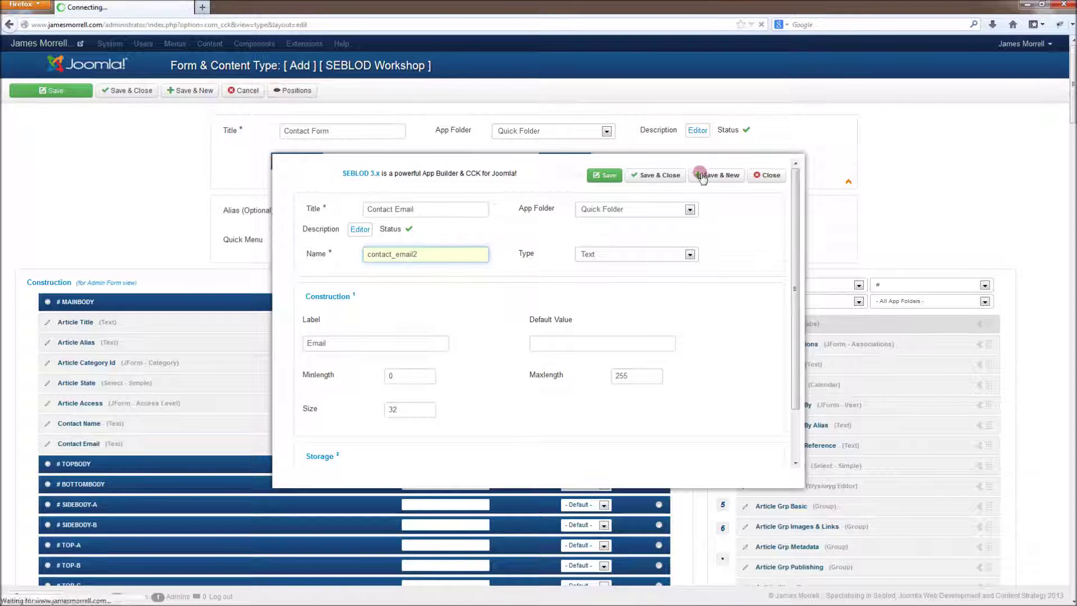
Step: Start a new field titled 'Contact Message' with the field type set to Textarea
left_click(453, 211)
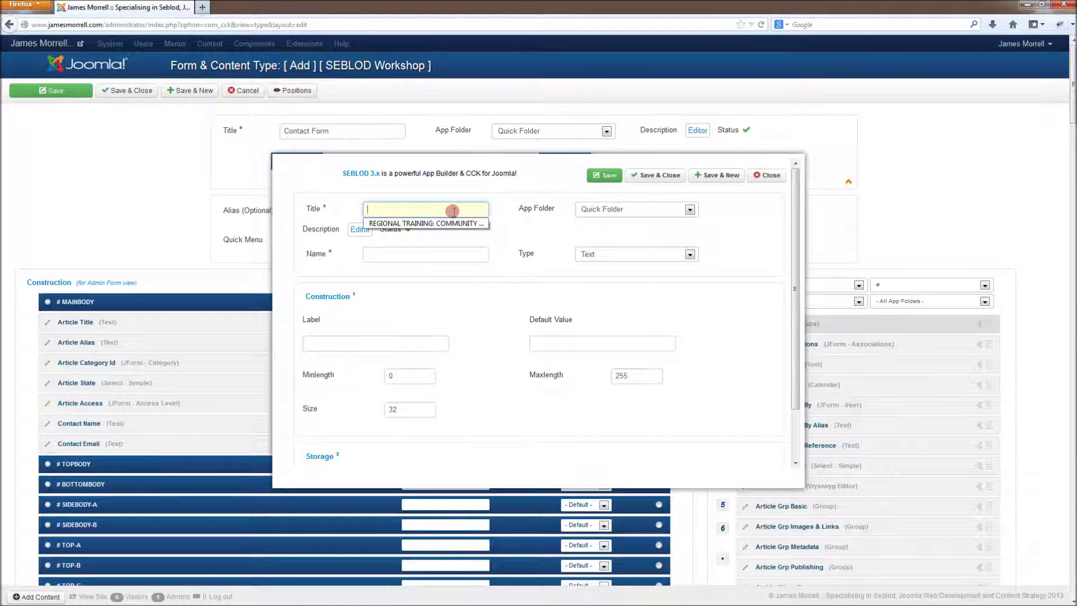
type("Contact")
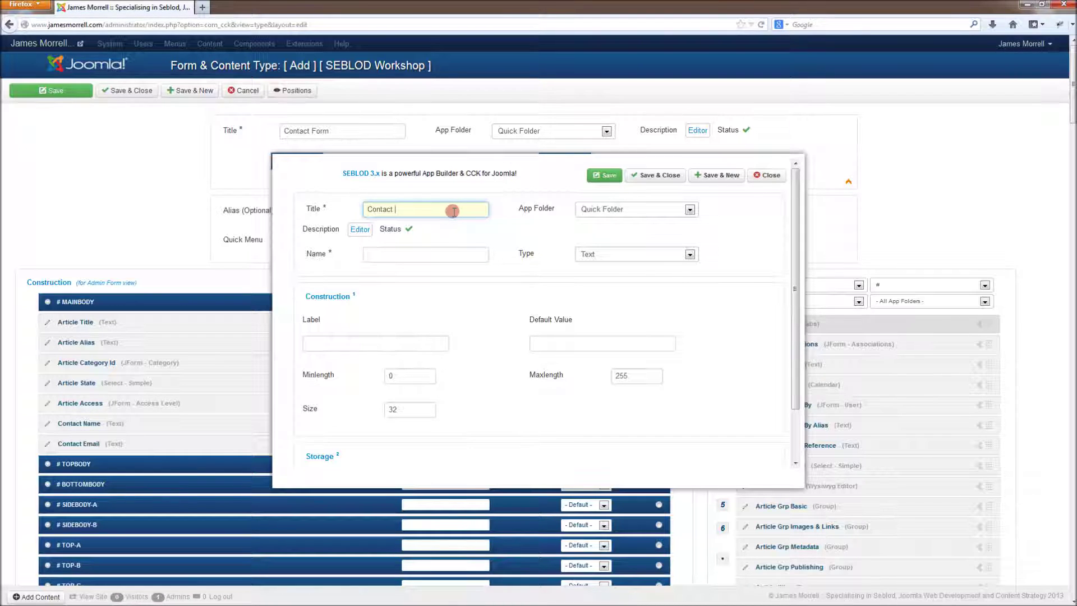
type(" Message")
key("Tab")
key("Tab")
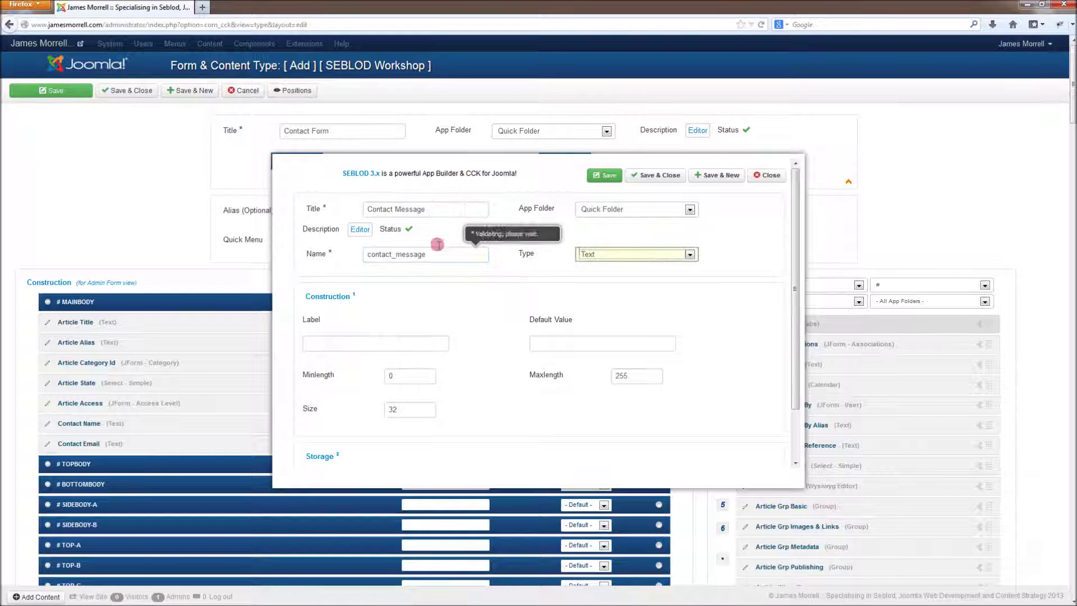
left_click(400, 339)
type("Mes")
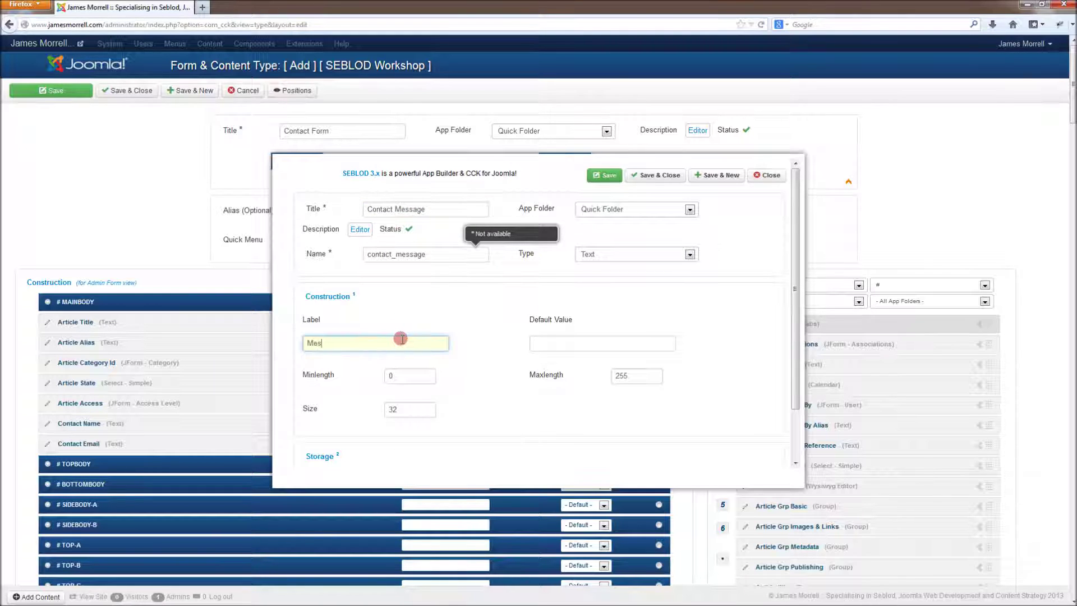
type("sage")
key("Tab")
left_click(640, 254)
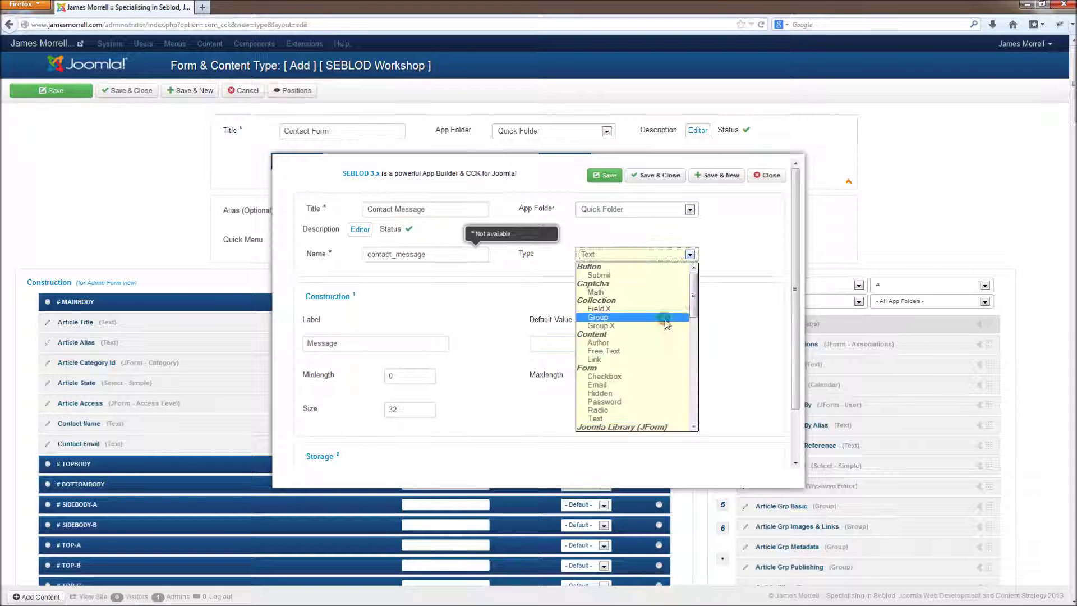
left_click_drag(694, 301, 693, 413)
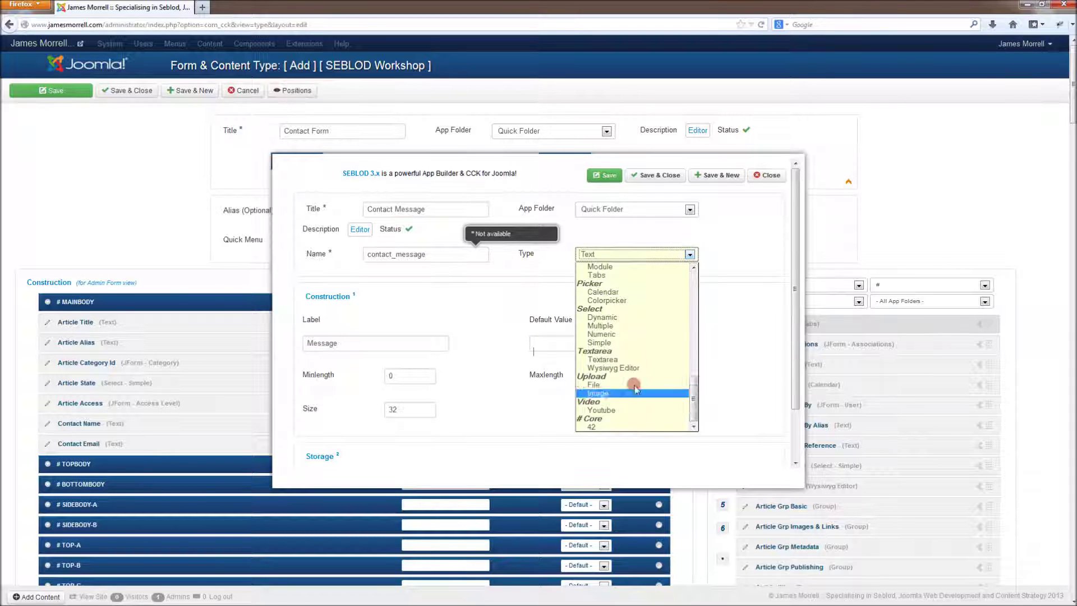
left_click(622, 360)
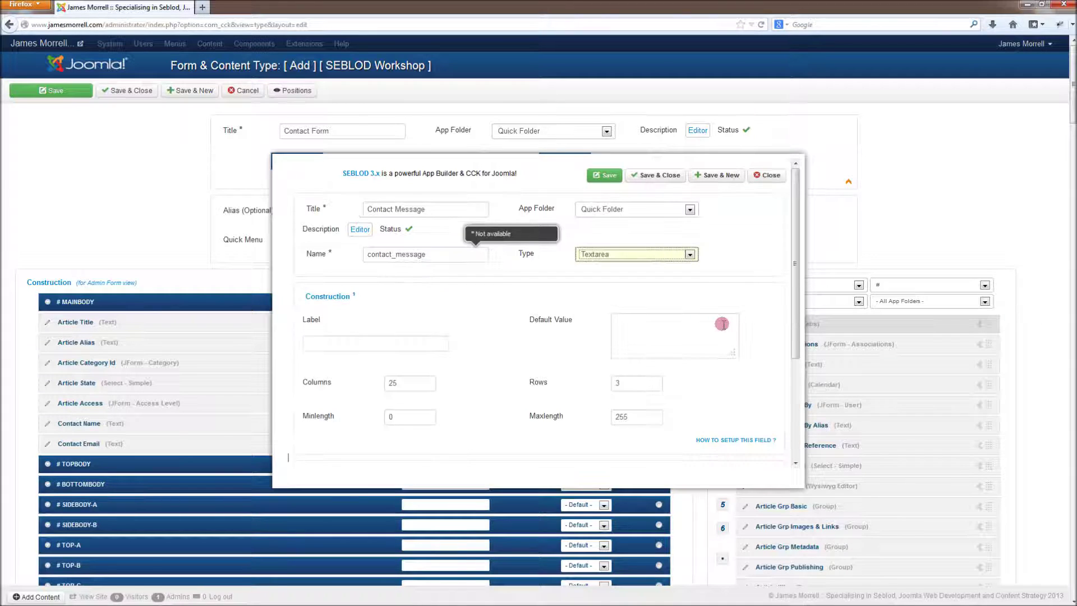
Step: Label the field 'Message', rename it contact_message2, and save it
left_click(411, 341)
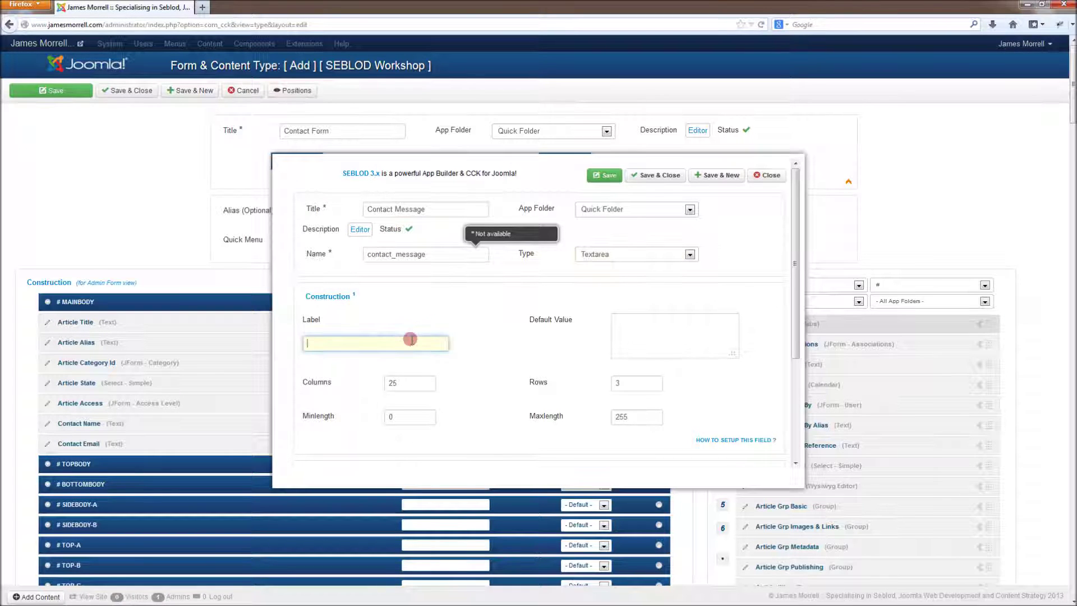
type("Message")
left_click(731, 177)
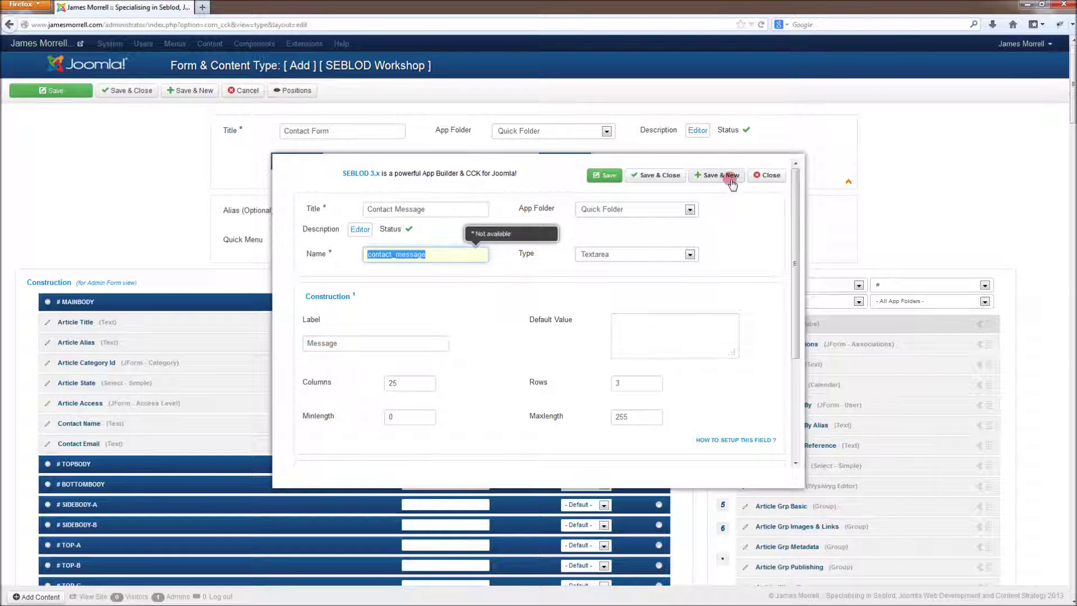
key("End")
type("2")
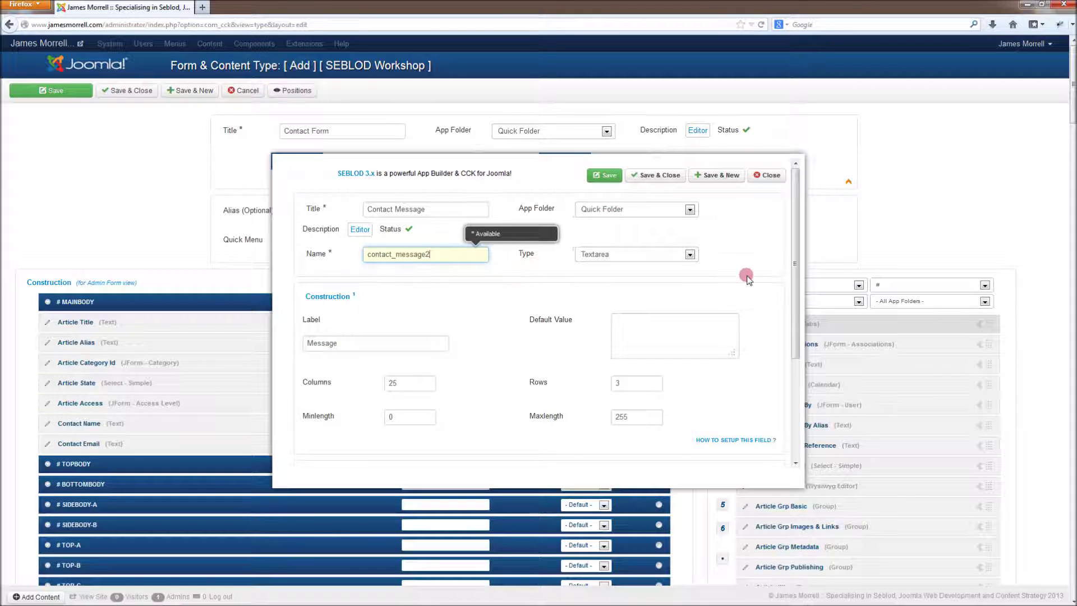
key("Return")
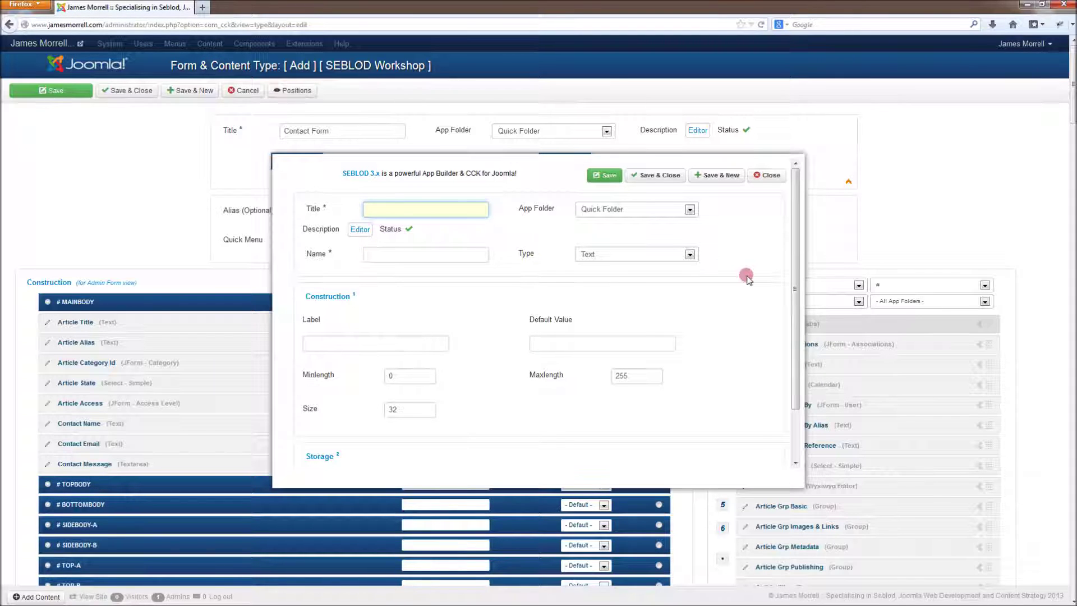
Step: Create an Email-type field titled 'Contact Email Send' labelled 'Email me'
type("Contact Email Send")
key("Tab")
key("Tab")
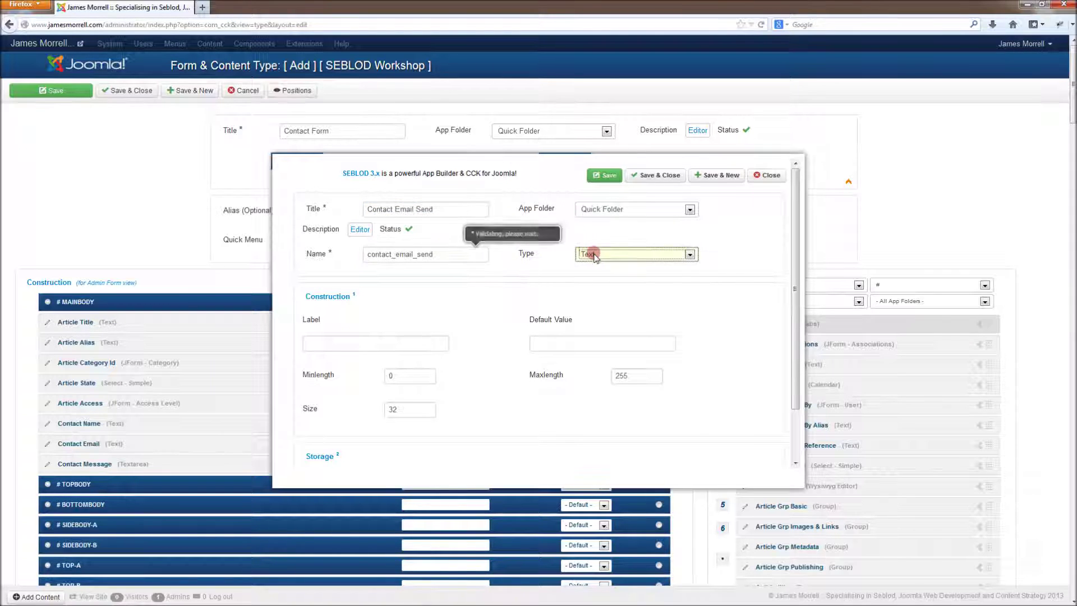
left_click(586, 253)
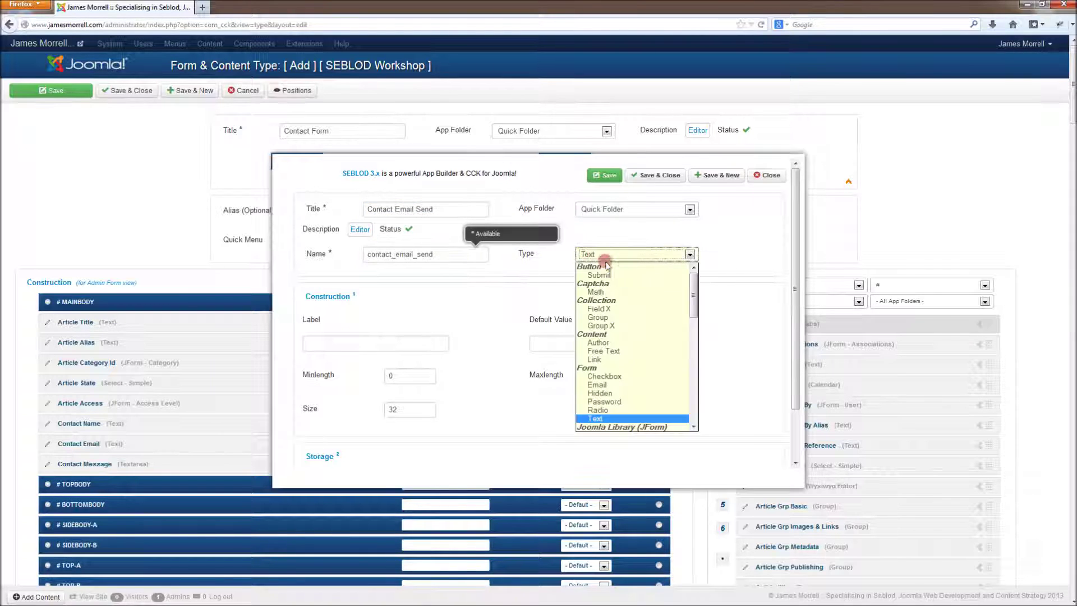
left_click(661, 384)
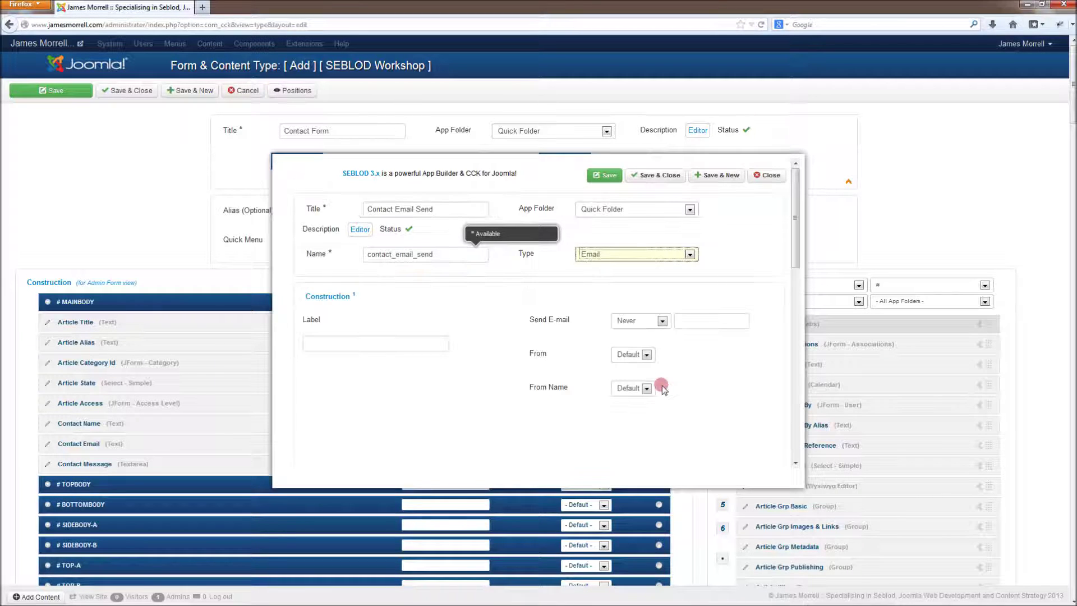
left_click(426, 342)
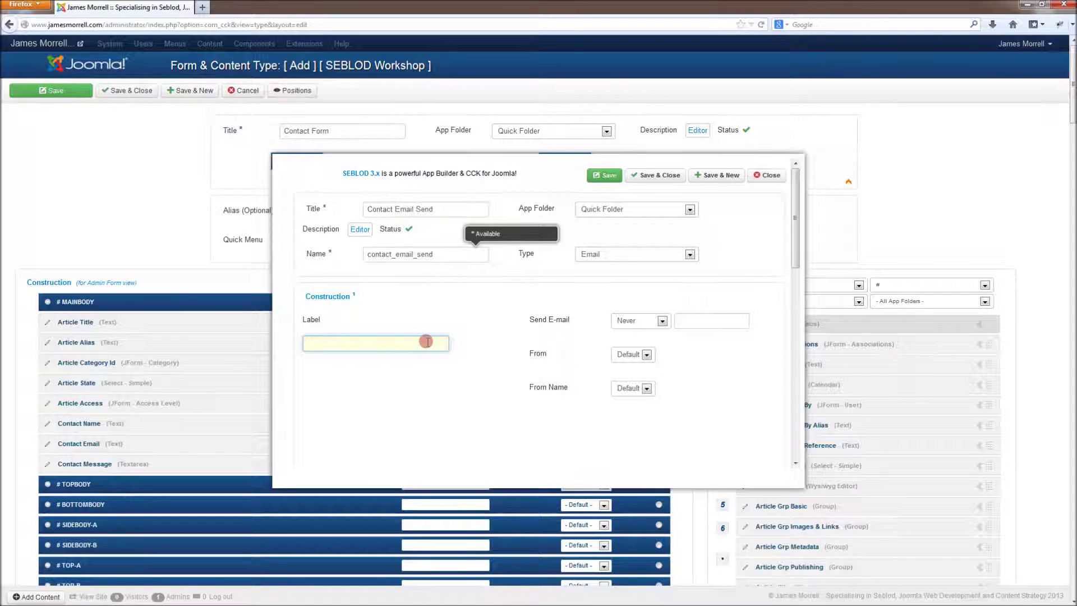
type("Email me")
Step: Send the e-mail on submission, taking the sender address from the contact_email2 field
left_click(638, 322)
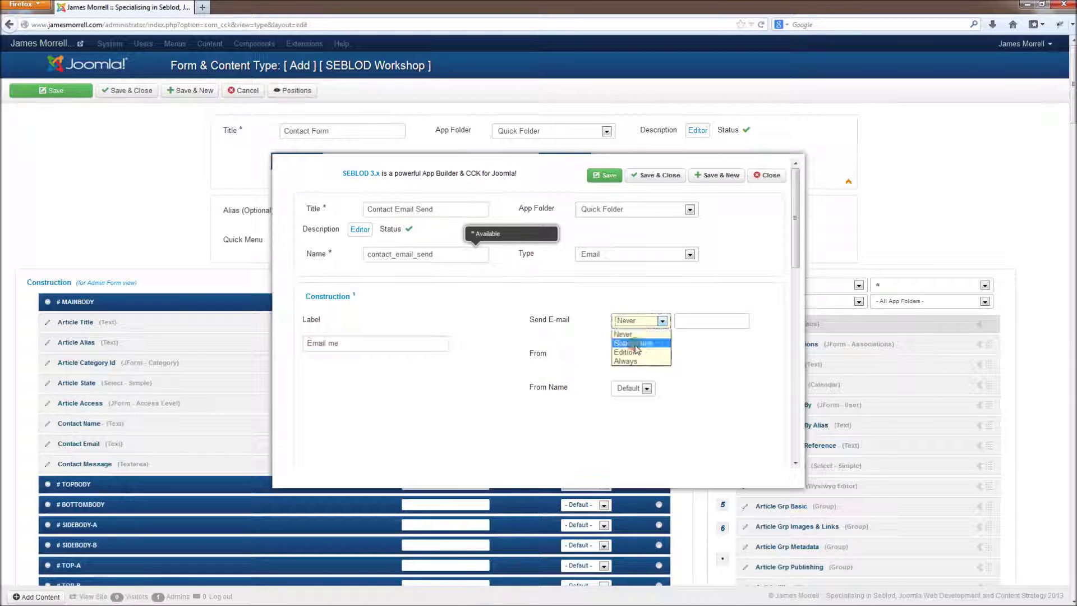
left_click(633, 342)
left_click(645, 358)
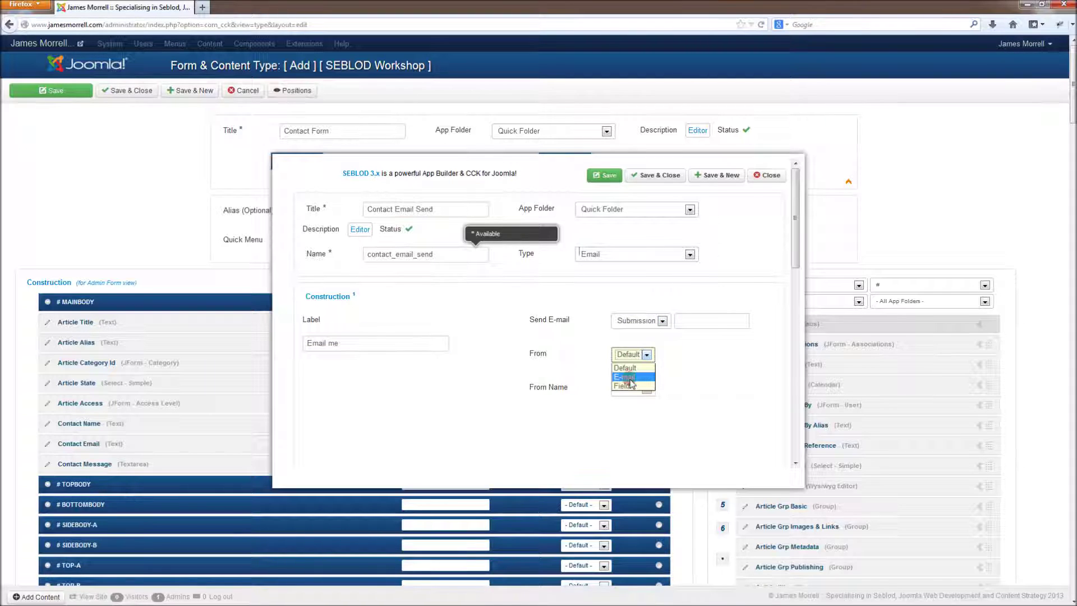
left_click(623, 386)
left_click(329, 410)
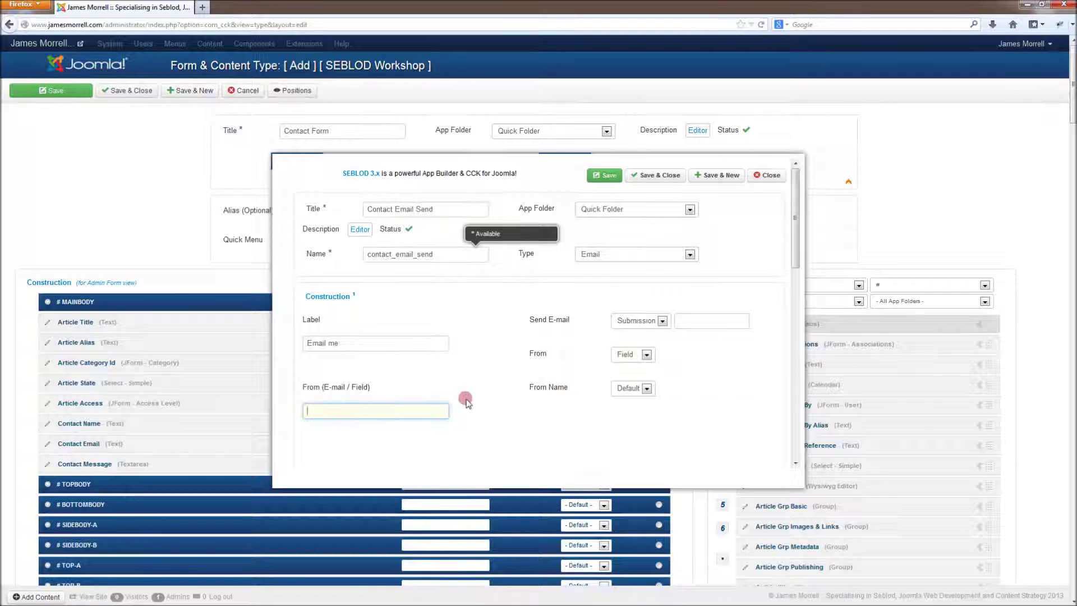
type("contact_email2")
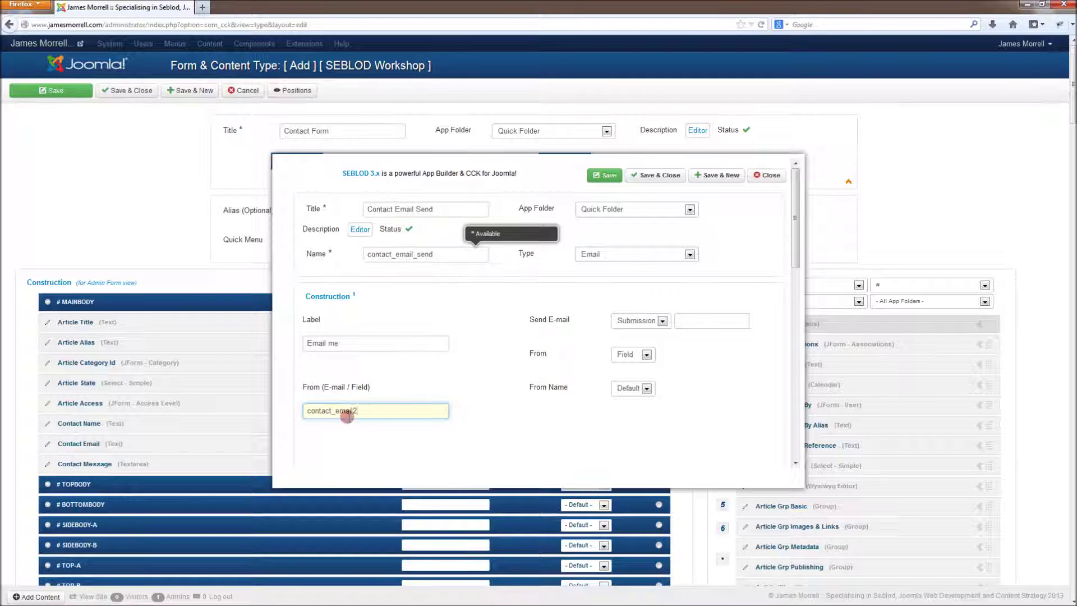
left_click_drag(440, 408, 380, 409)
left_click(306, 409)
left_click(384, 411)
Step: Take the sender name from contact_name2 and enter the recipient e-mail address
left_click(643, 388)
left_click(628, 408)
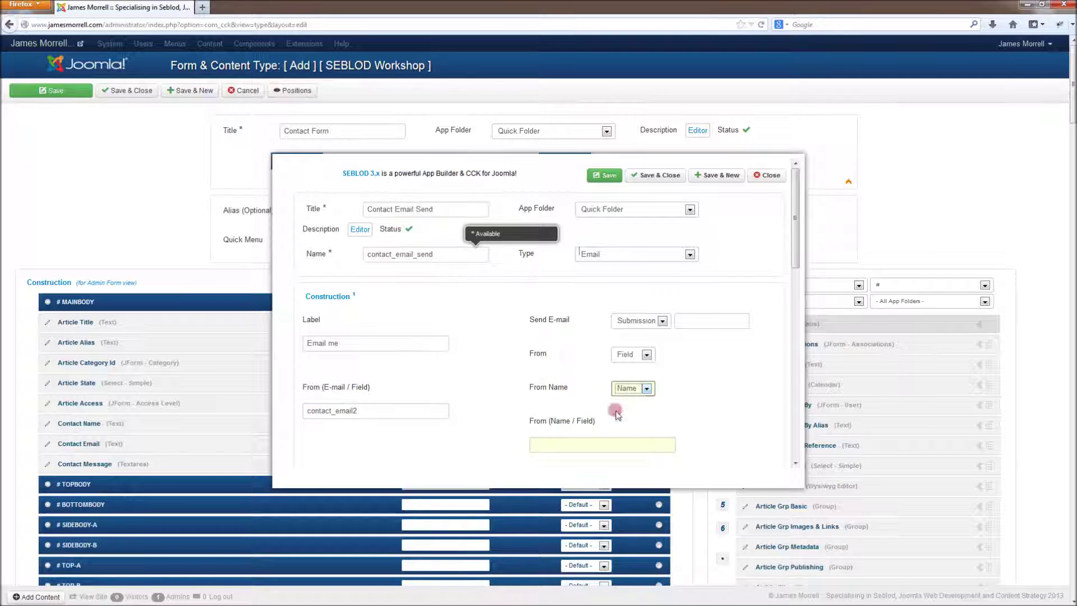
left_click(572, 443)
type("contact_")
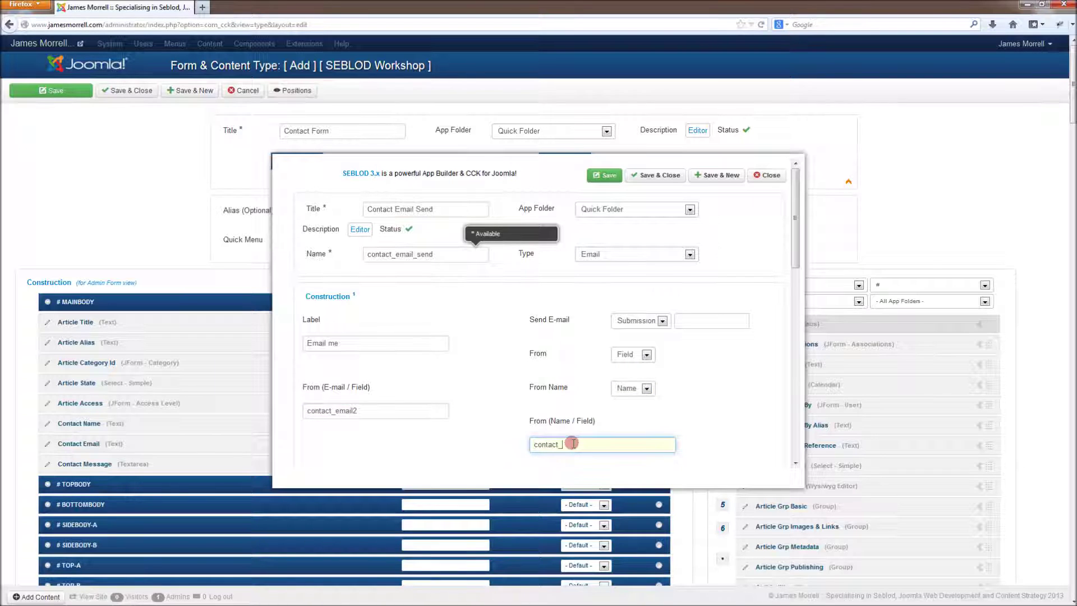
type("name2")
left_click_drag(792, 263, 762, 335)
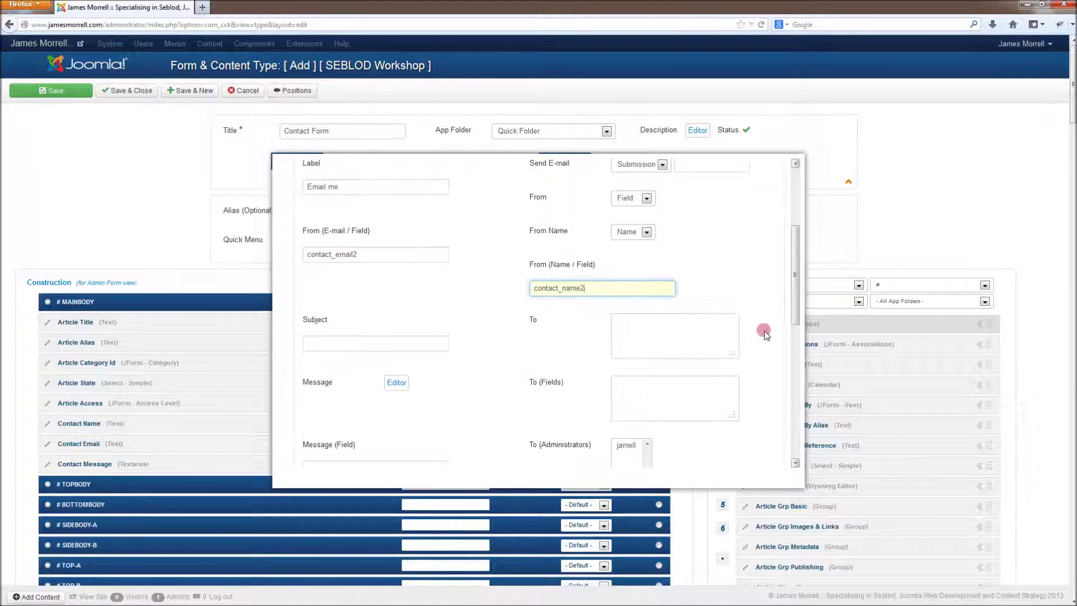
left_click(698, 339)
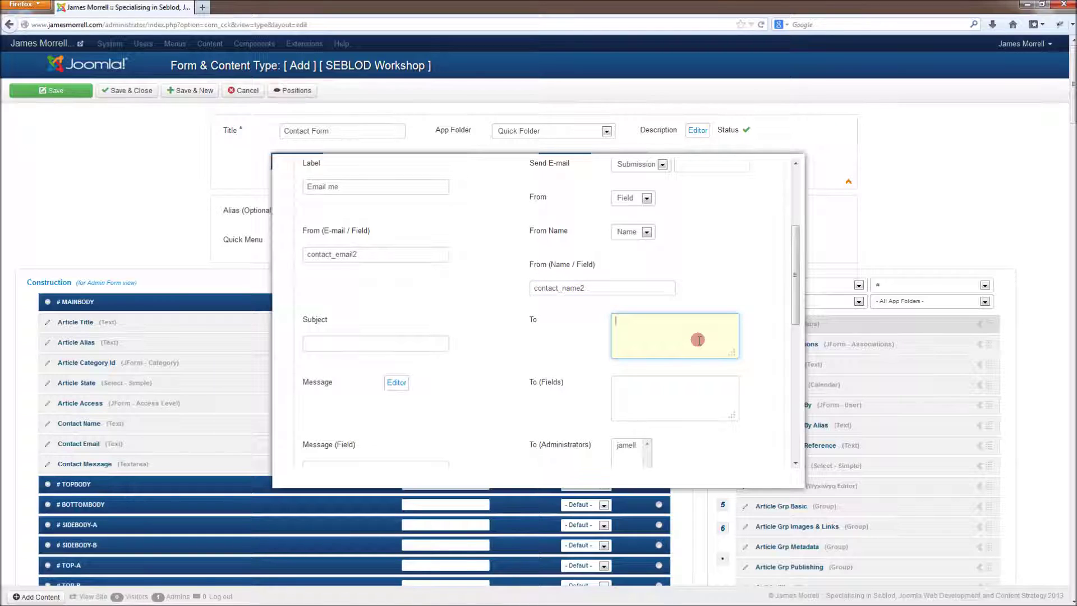
Step: Set the e-mail subject to 'Website Inquiry' and remove the #contact_message2 entry from the message box
left_click(345, 338)
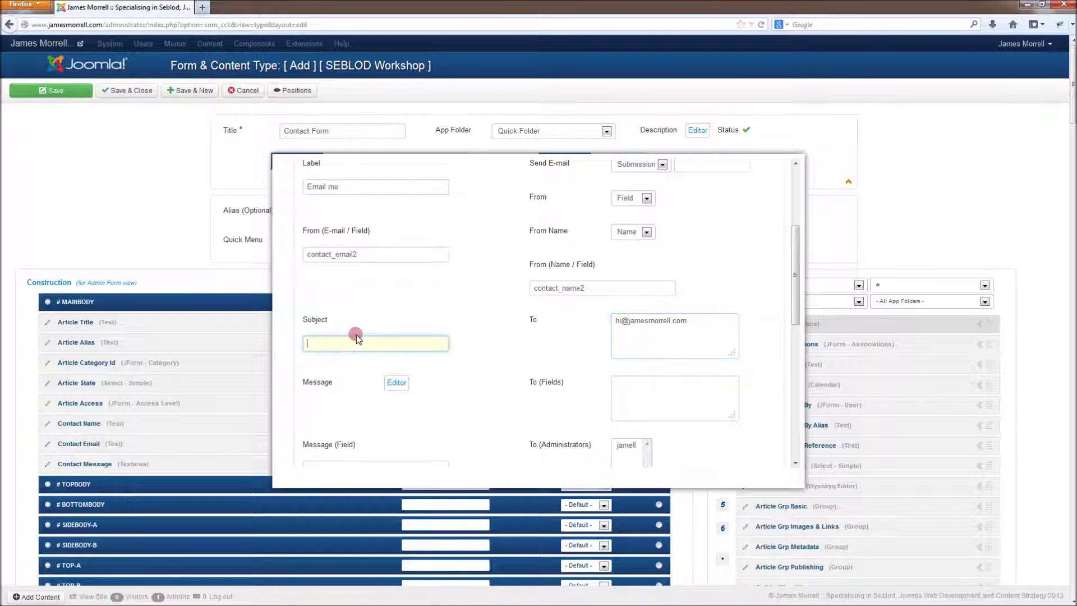
type("Website Inquiry")
left_click(650, 391)
scroll(742, 443, "down", 2)
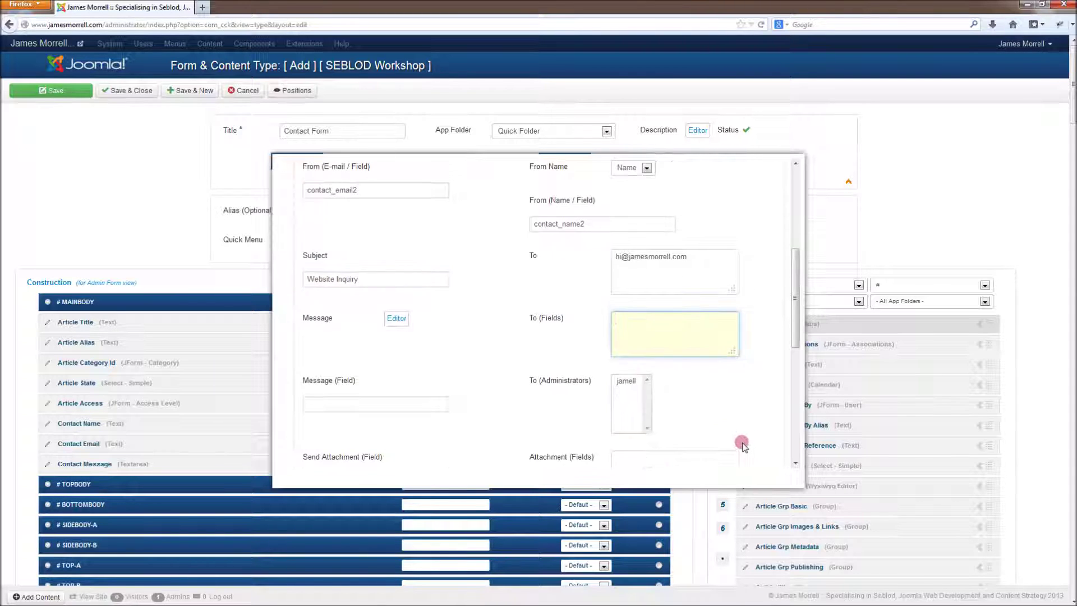
left_click(441, 405)
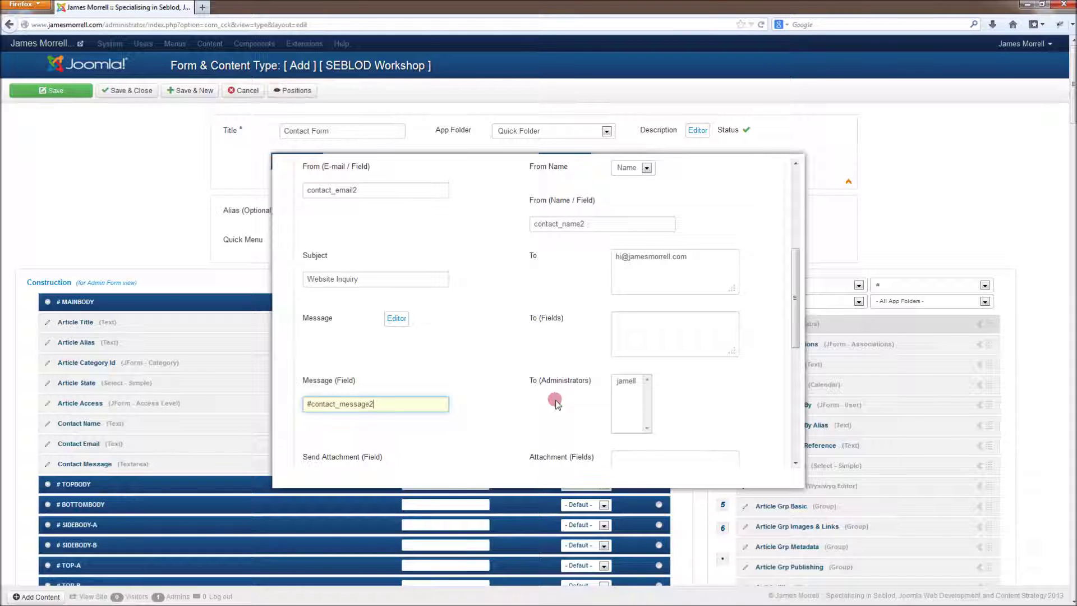
left_click_drag(399, 407, 290, 404)
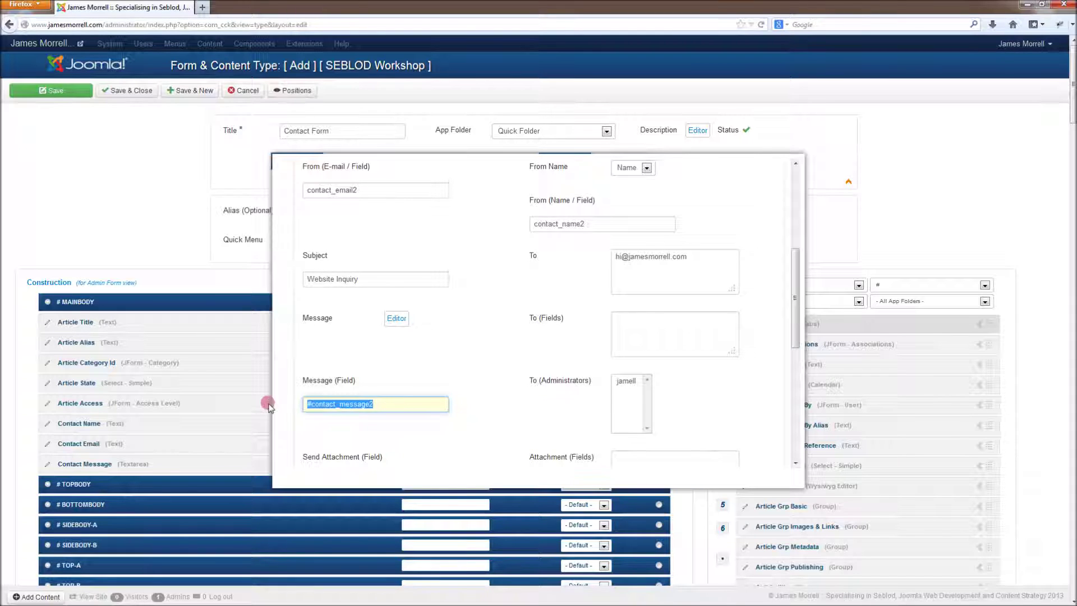
key("BackSpace")
left_click(396, 319)
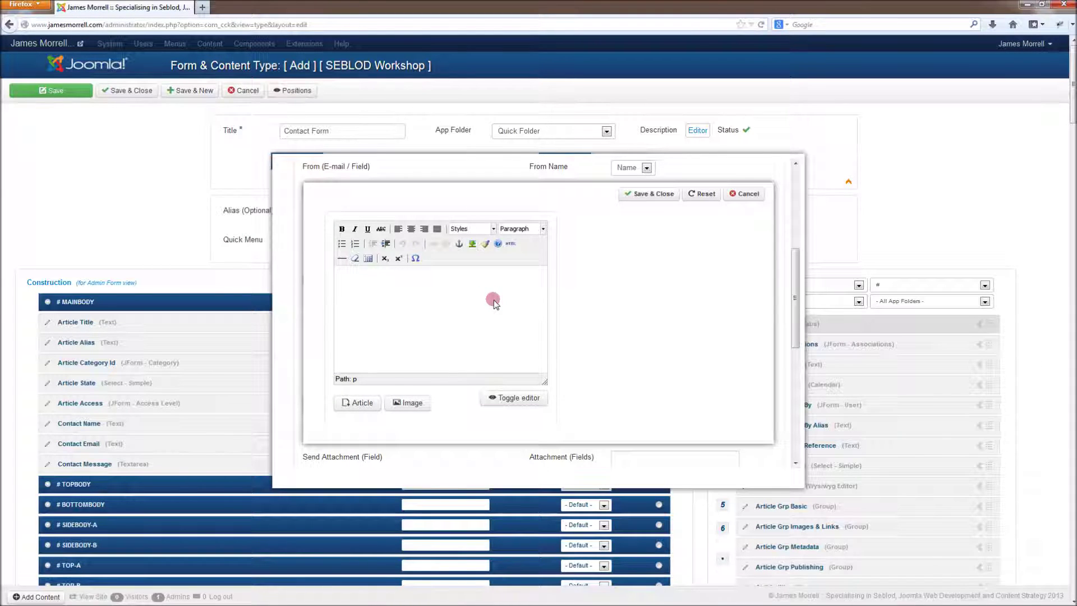
Step: Write the message 'You have a new message from your website' with contact placeholders, and save the field
type("You have a new message from your website:")
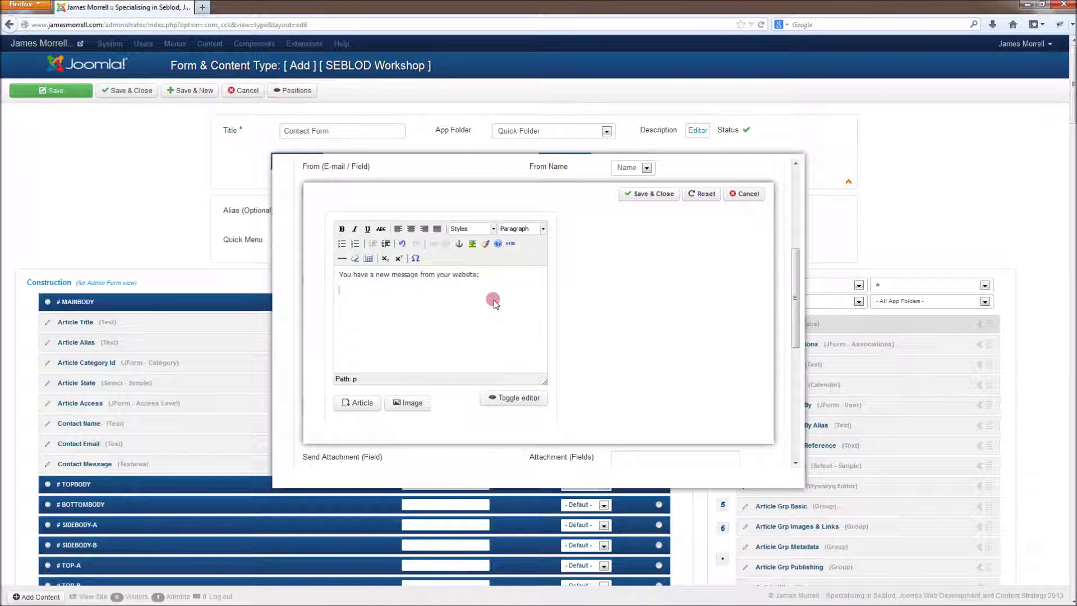
key("Return")
type("#")
type("contact_name2# #")
type("contact_email2#")
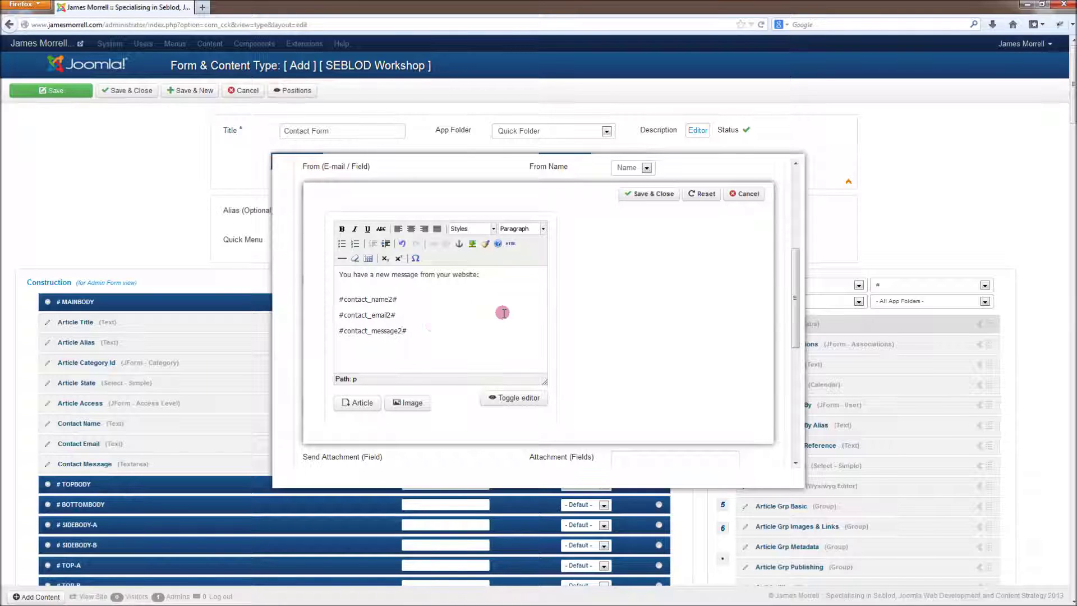
left_click(650, 193)
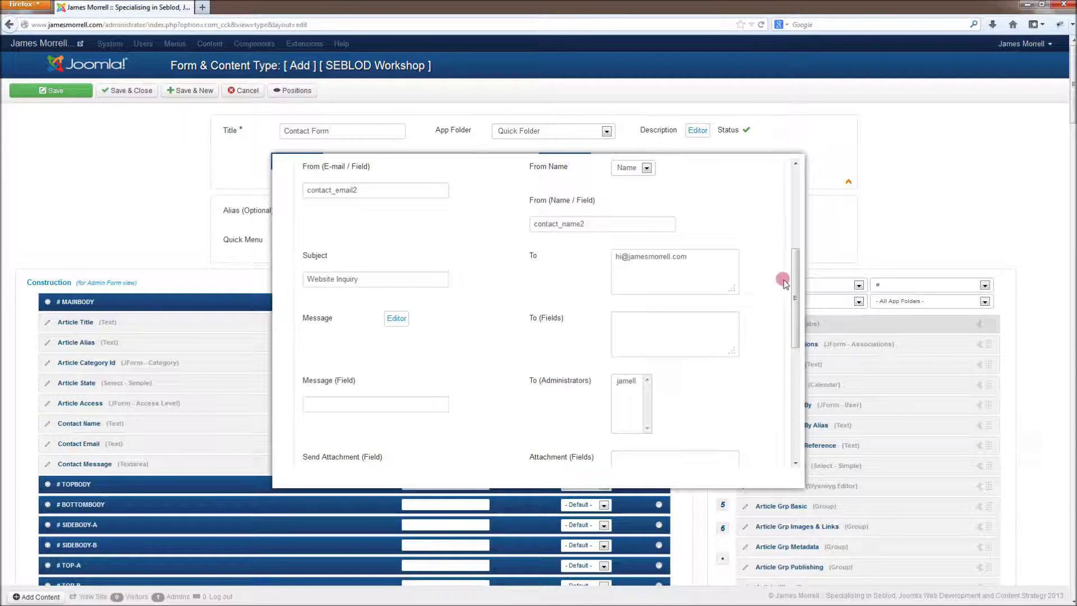
left_click_drag(794, 278, 815, 176)
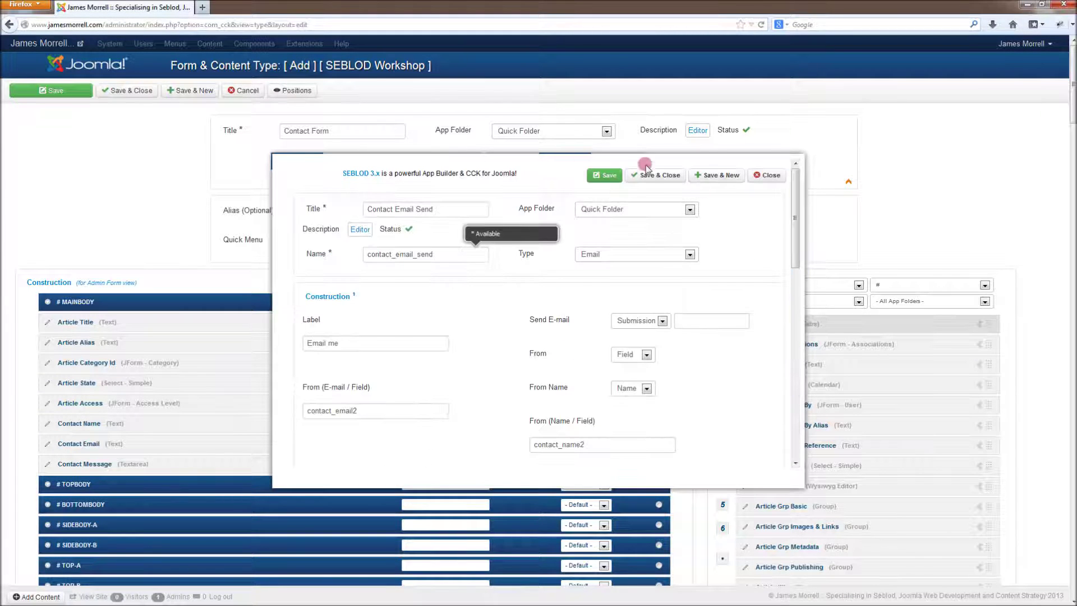
left_click(663, 179)
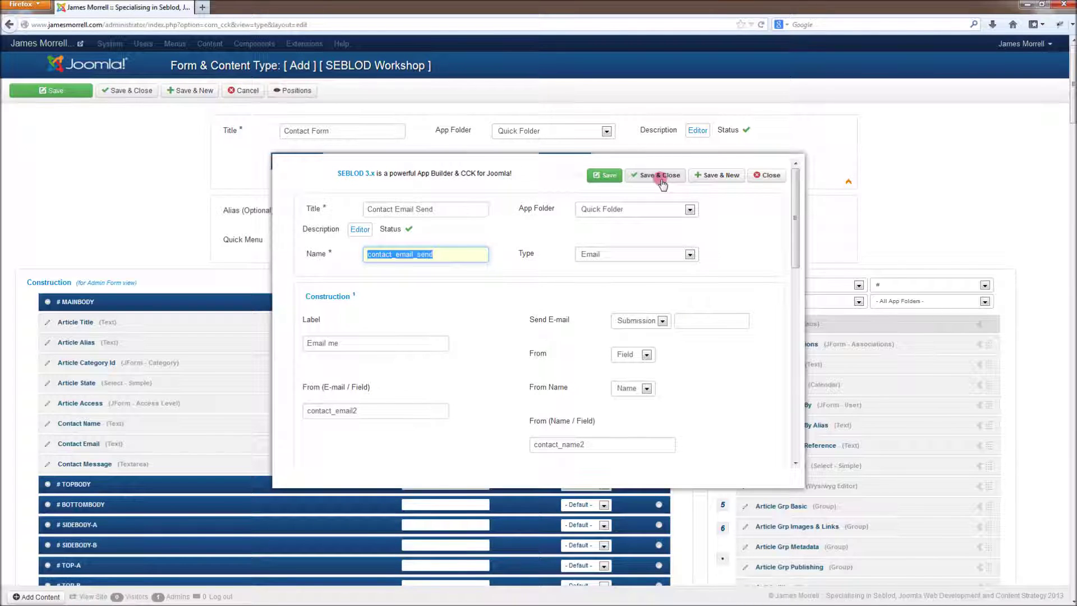
left_click(349, 169)
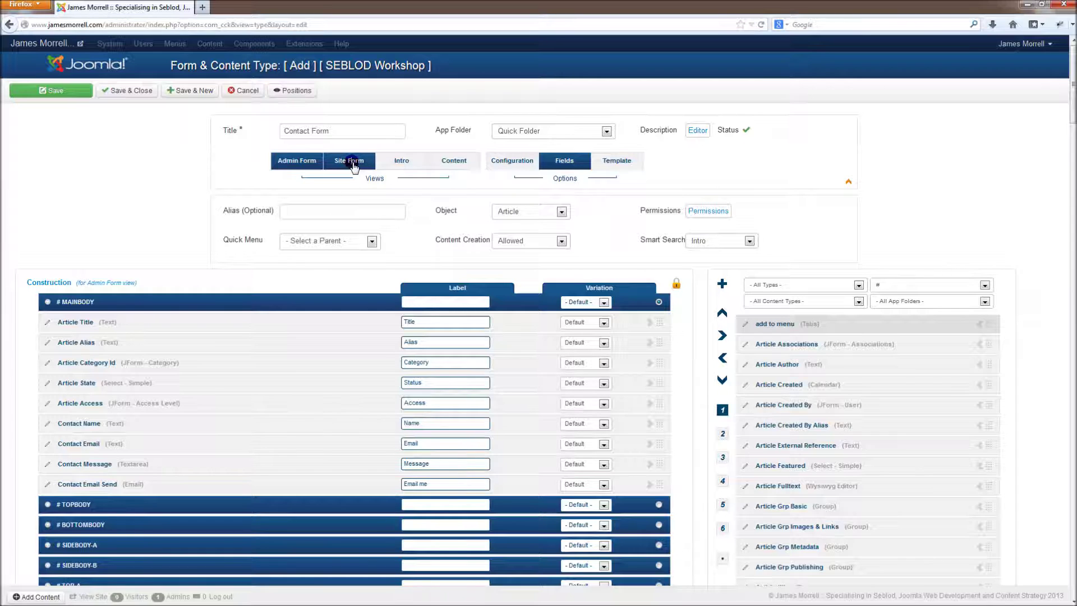
Step: Add the four contact fields to the site form, put Contact Name first, and hide Contact Email Send
left_click(363, 169)
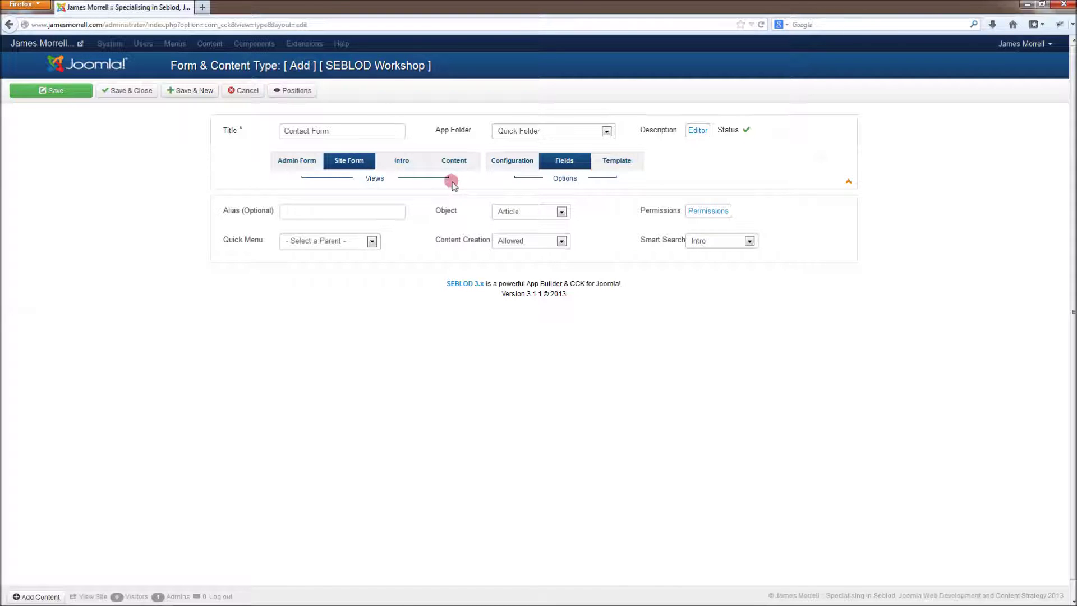
left_click(452, 182)
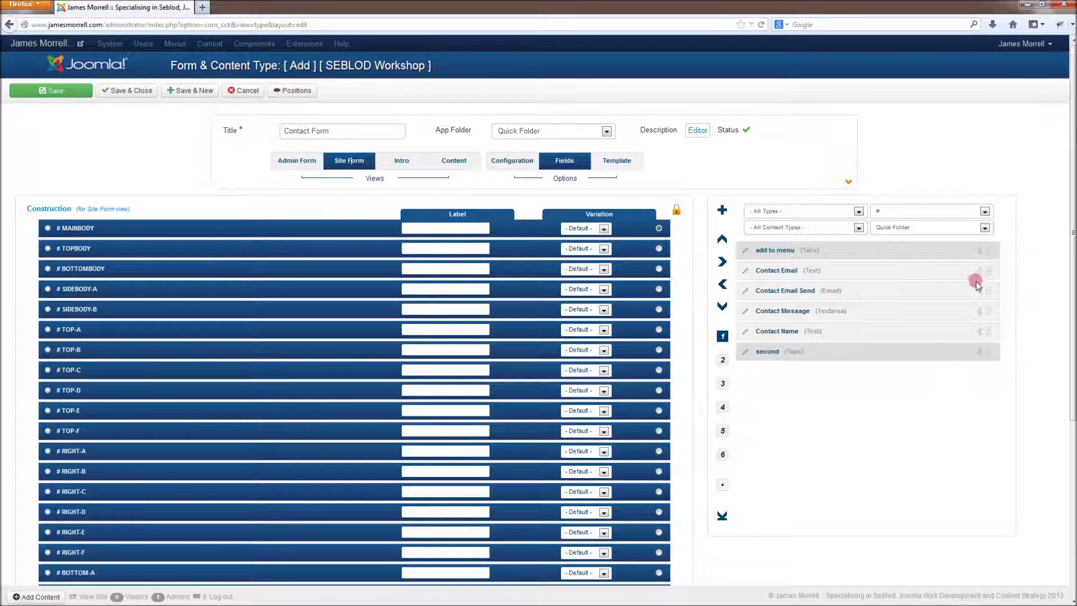
left_click(979, 271)
left_click(979, 271)
left_click(979, 271)
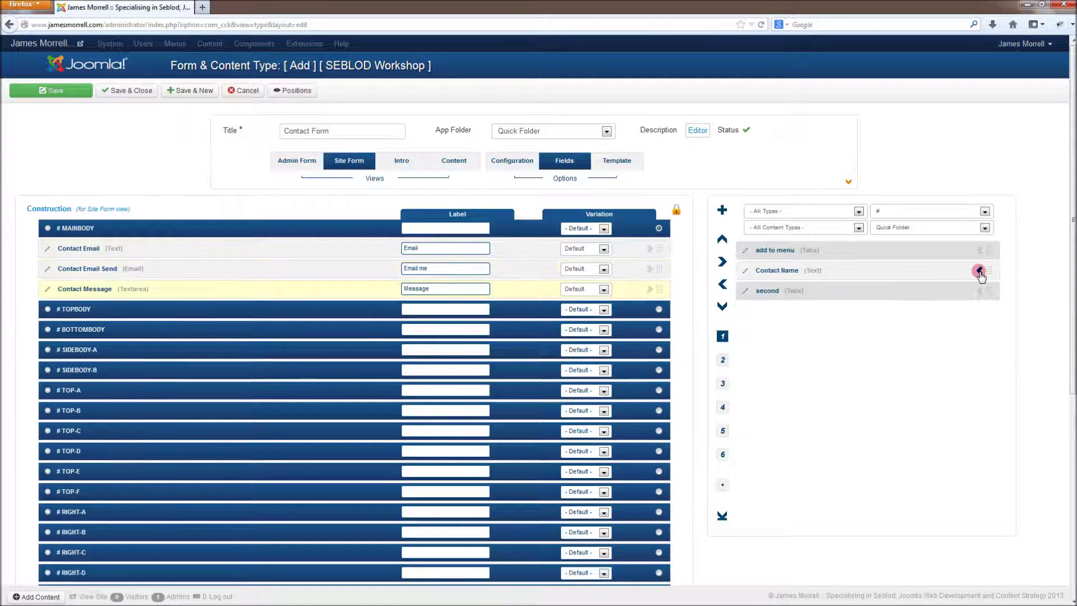
left_click(979, 271)
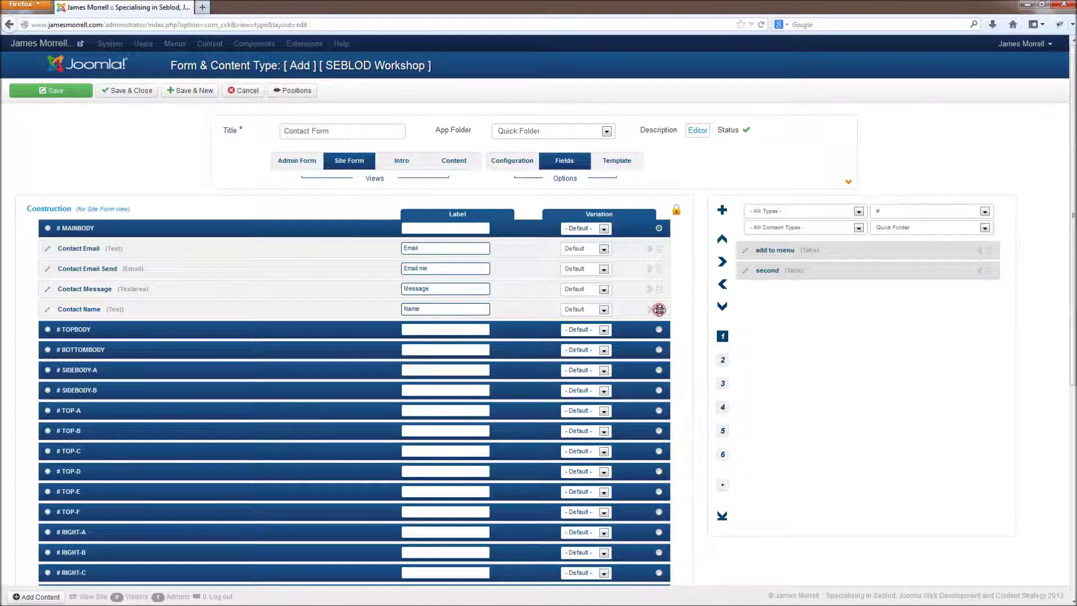
left_click_drag(663, 308, 662, 247)
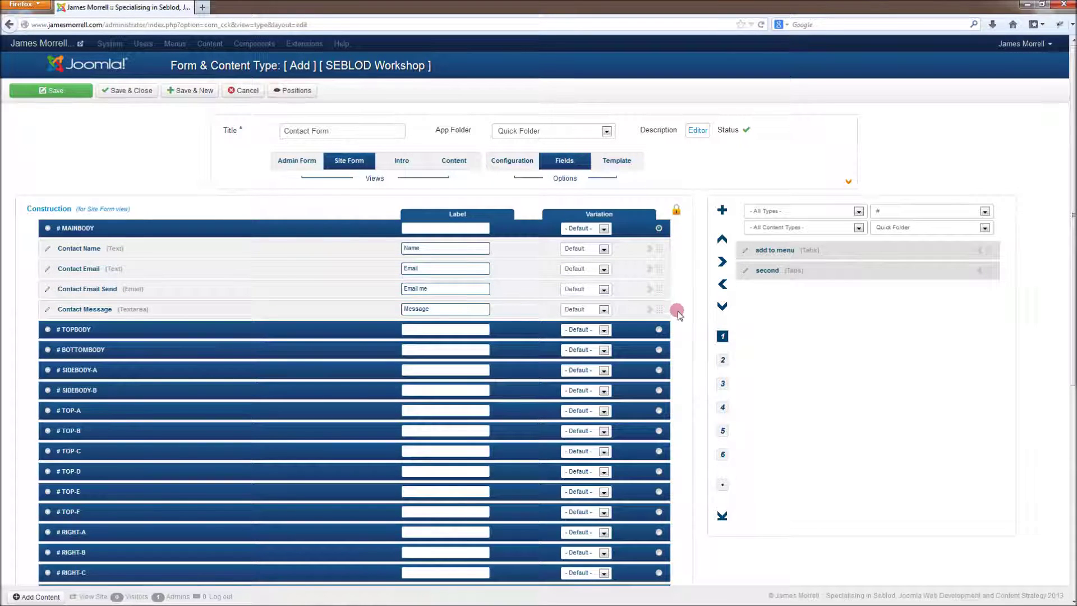
left_click(603, 289)
left_click(578, 309)
Step: Add the Button Submit field to the site form and save the content type
left_click(908, 212)
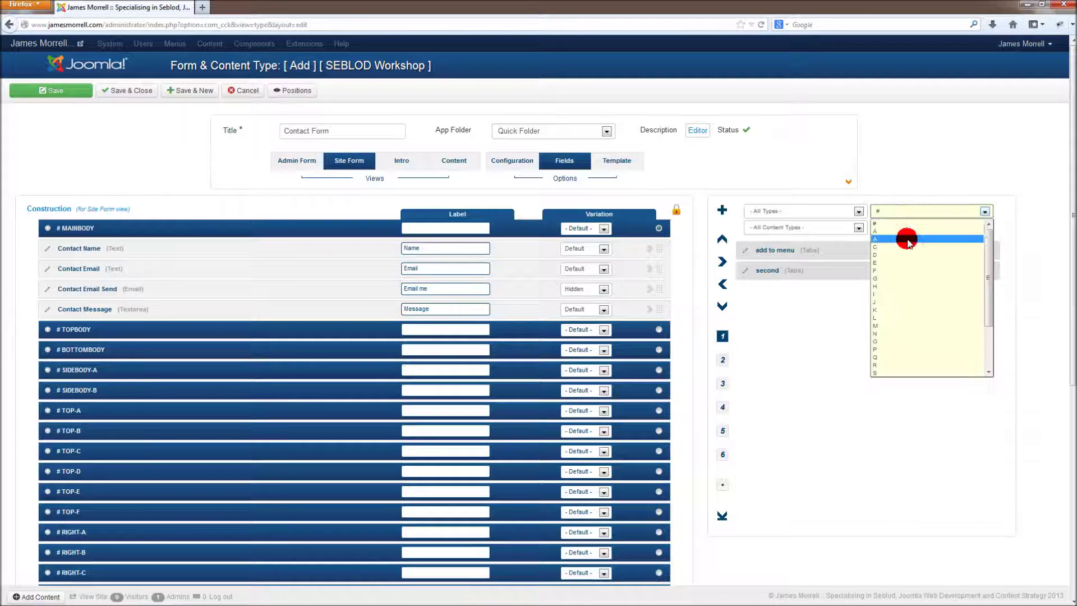
left_click(907, 239)
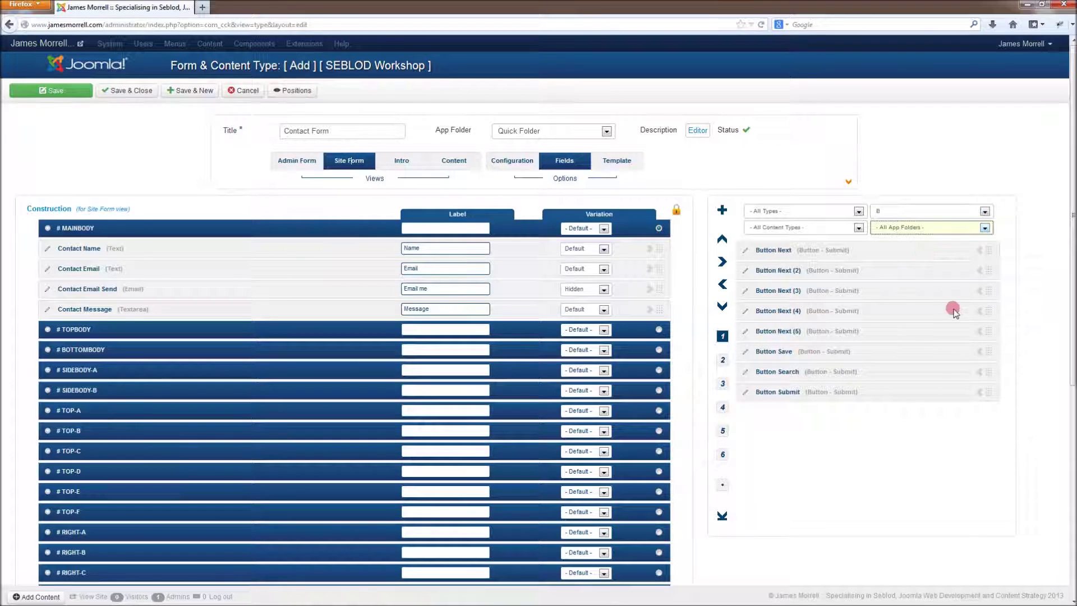
left_click(978, 392)
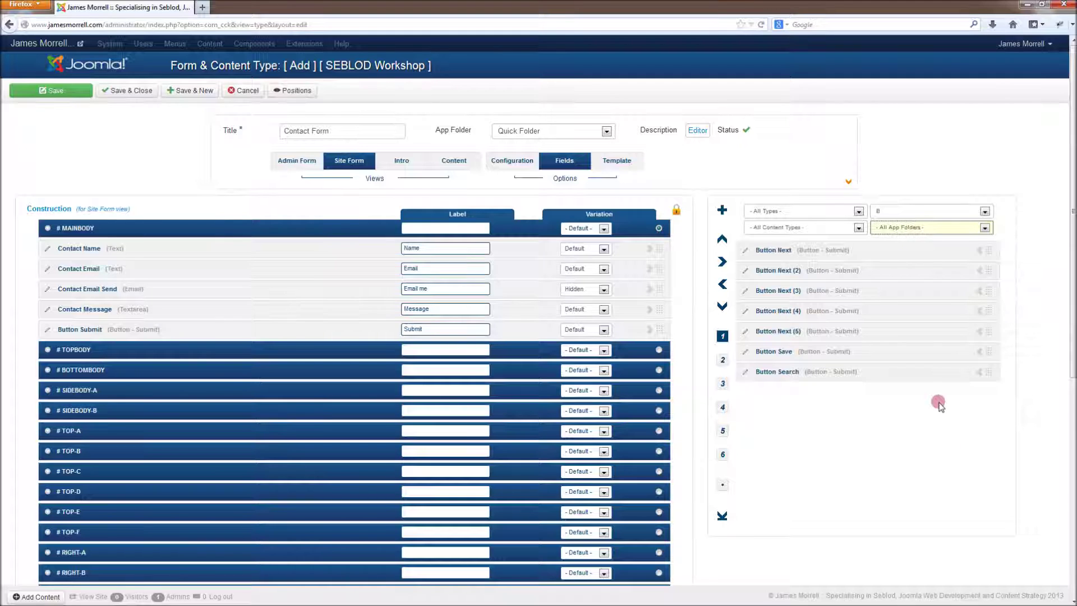
left_click(51, 91)
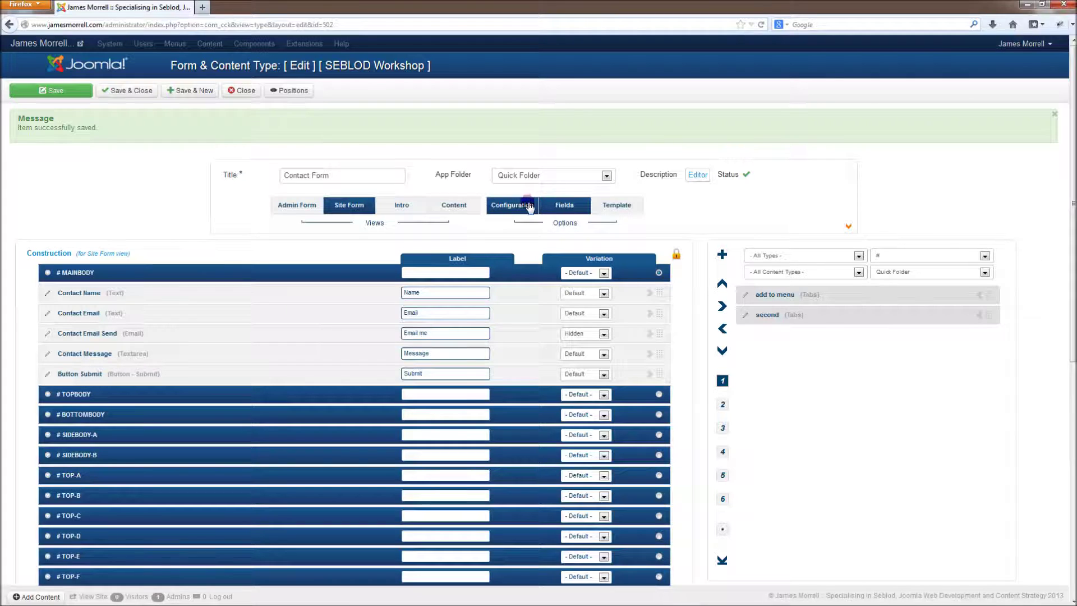
left_click(530, 207)
Step: Check the Stages Count setting, then drag Contact Email above Contact Name in the site form
scroll(673, 328, "down", 6)
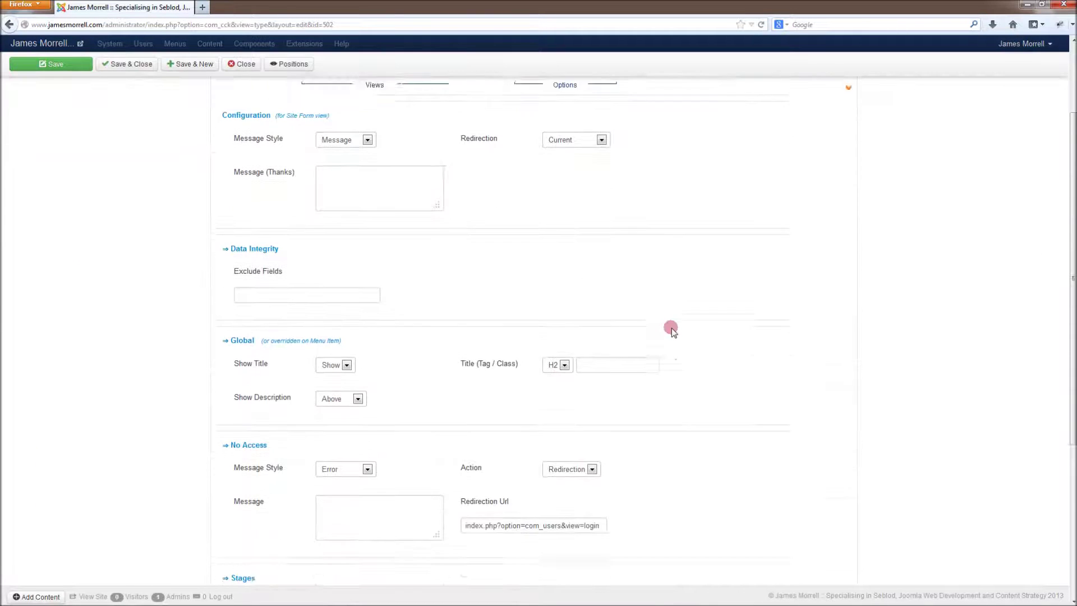
scroll(673, 327, "down", 1)
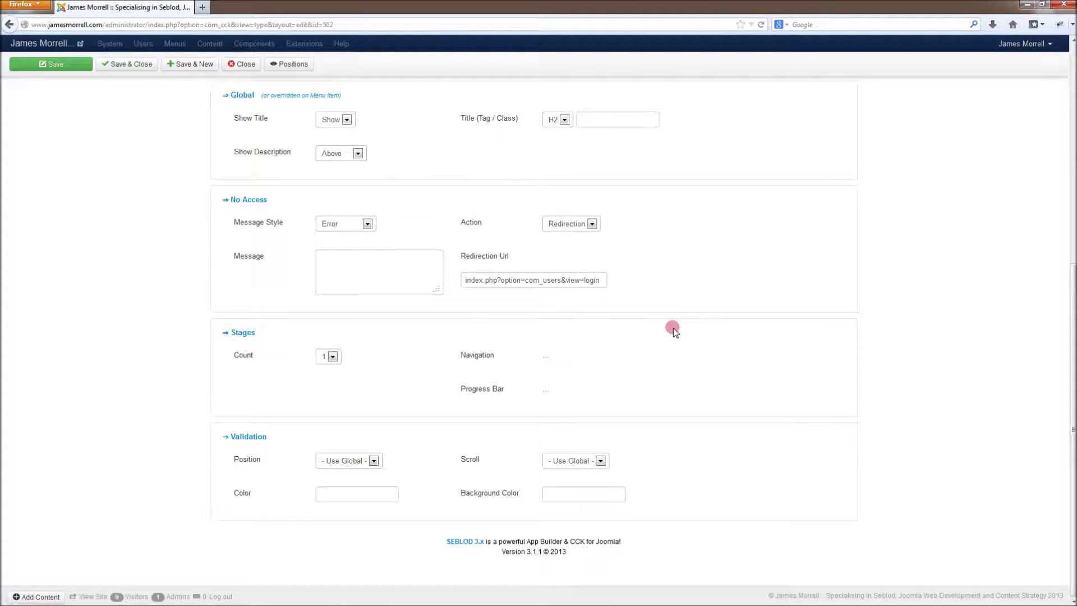
left_click(333, 357)
scroll(319, 351, "up", 12)
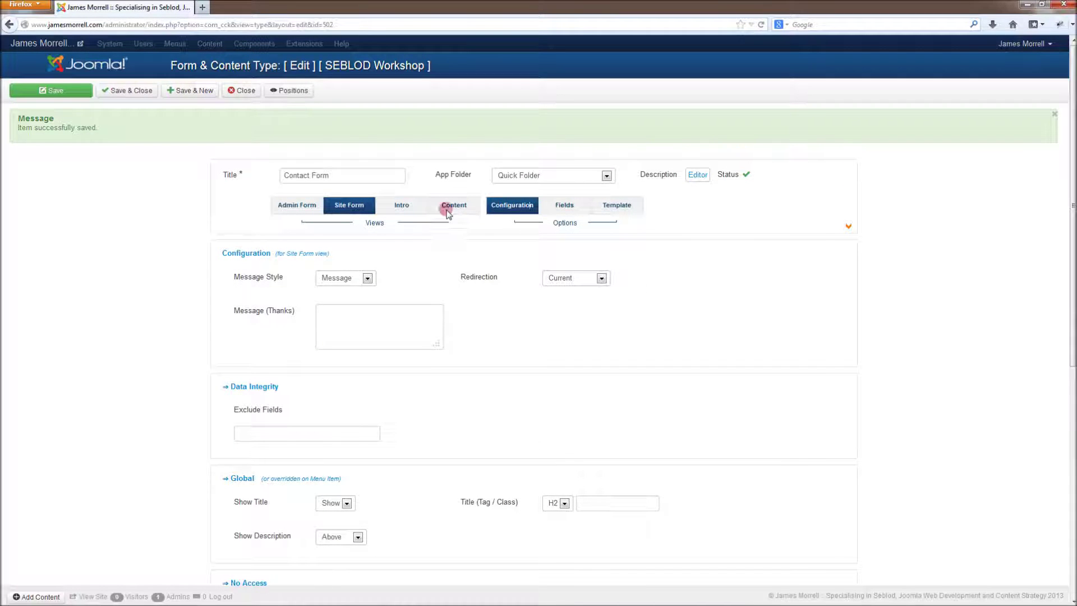
left_click(555, 208)
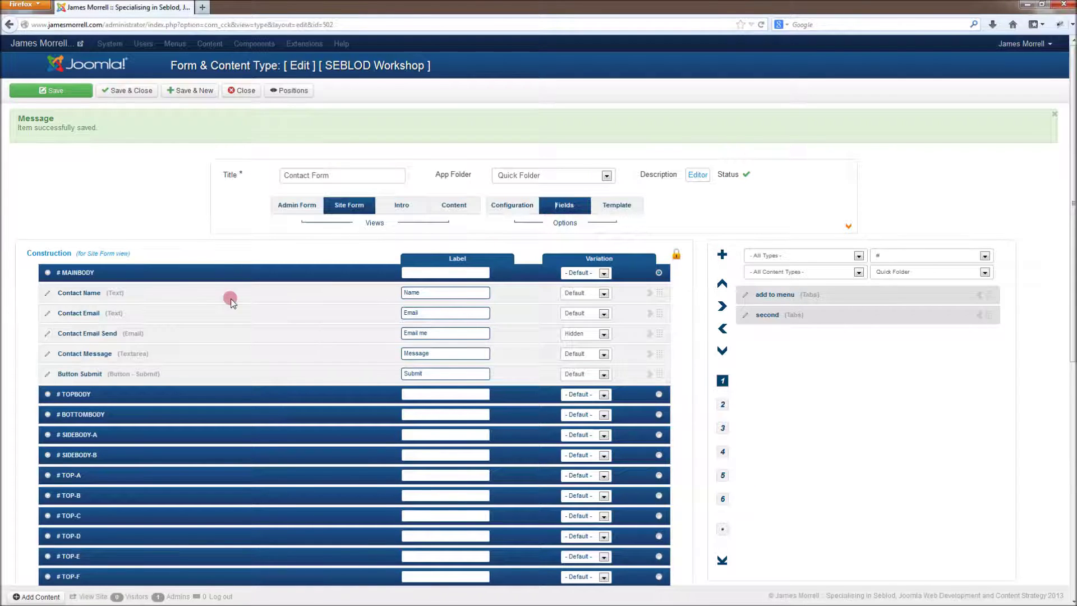
left_click_drag(660, 321, 223, 292)
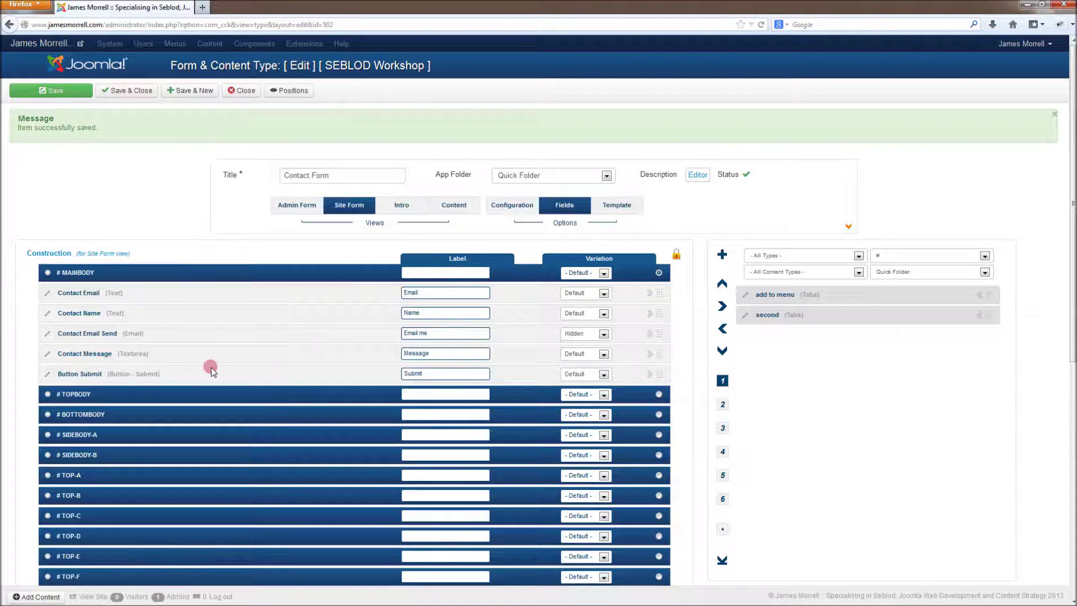
Step: Assign Contact Email to the 1st stage and Contact Name to the 2nd, leaving Contact Email Send Final
left_click(723, 401)
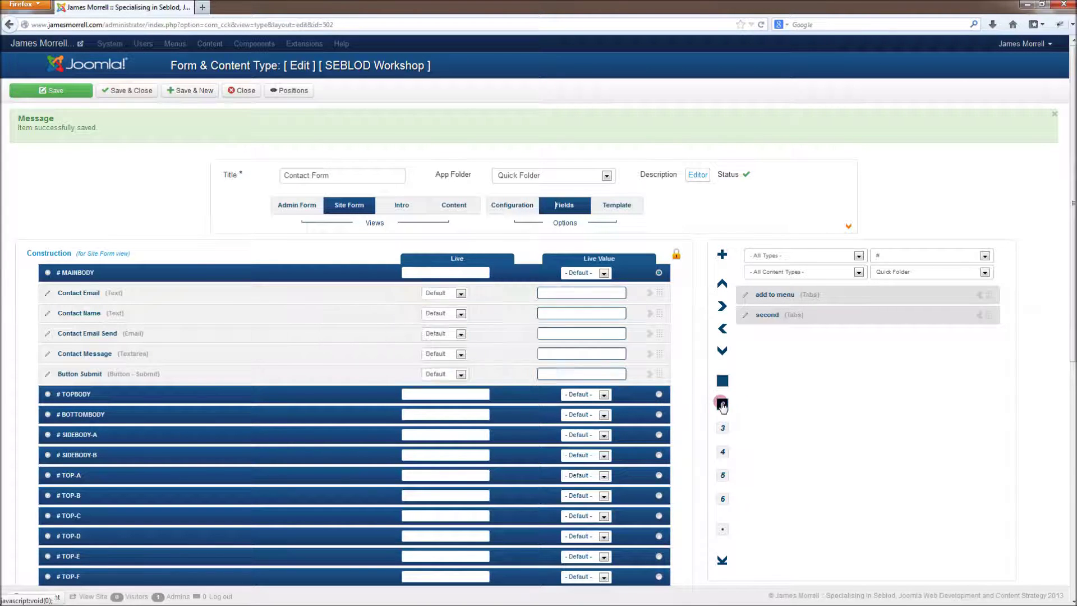
left_click(724, 426)
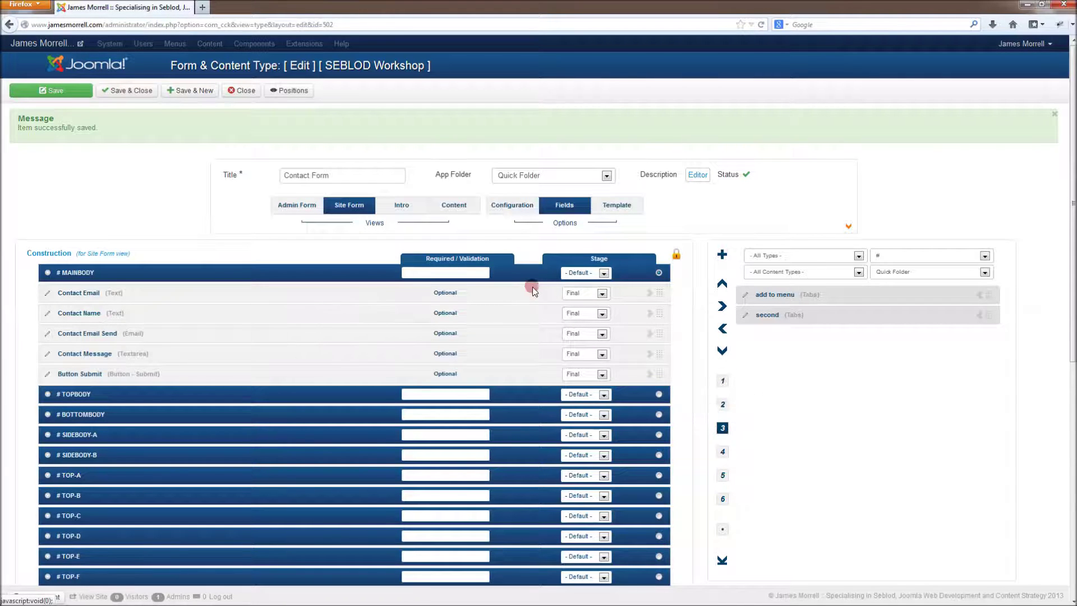
left_click(599, 293)
left_click(593, 321)
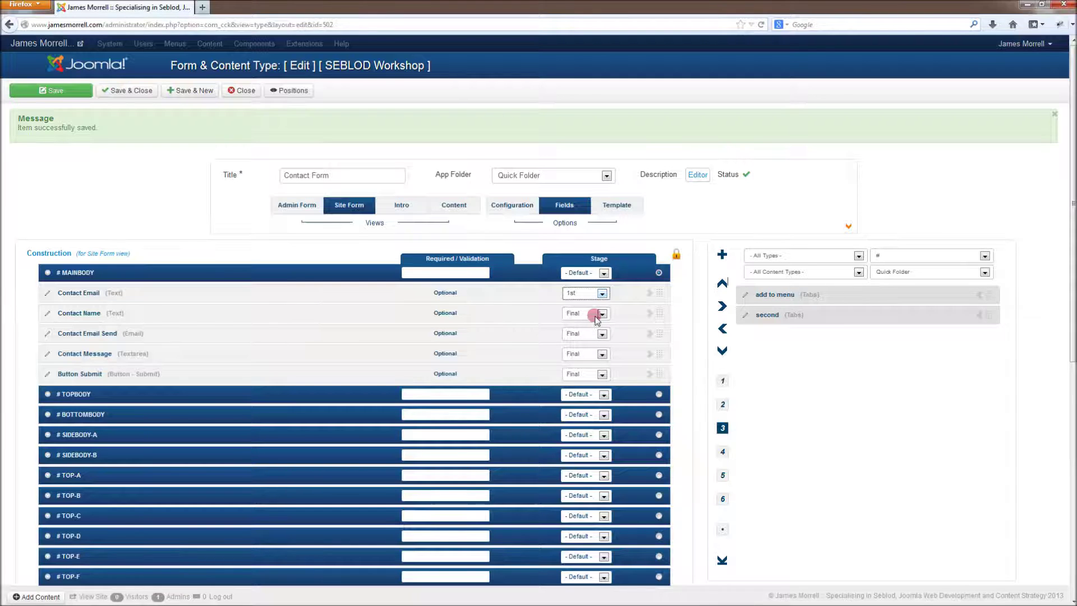
left_click(601, 314)
left_click(598, 349)
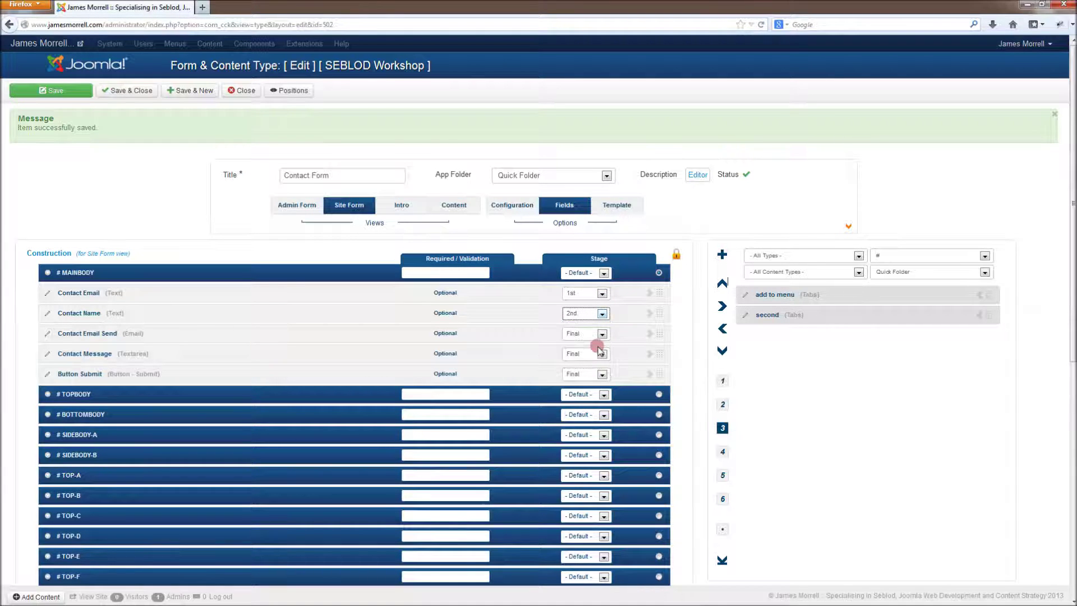
left_click(599, 334)
left_click(599, 334)
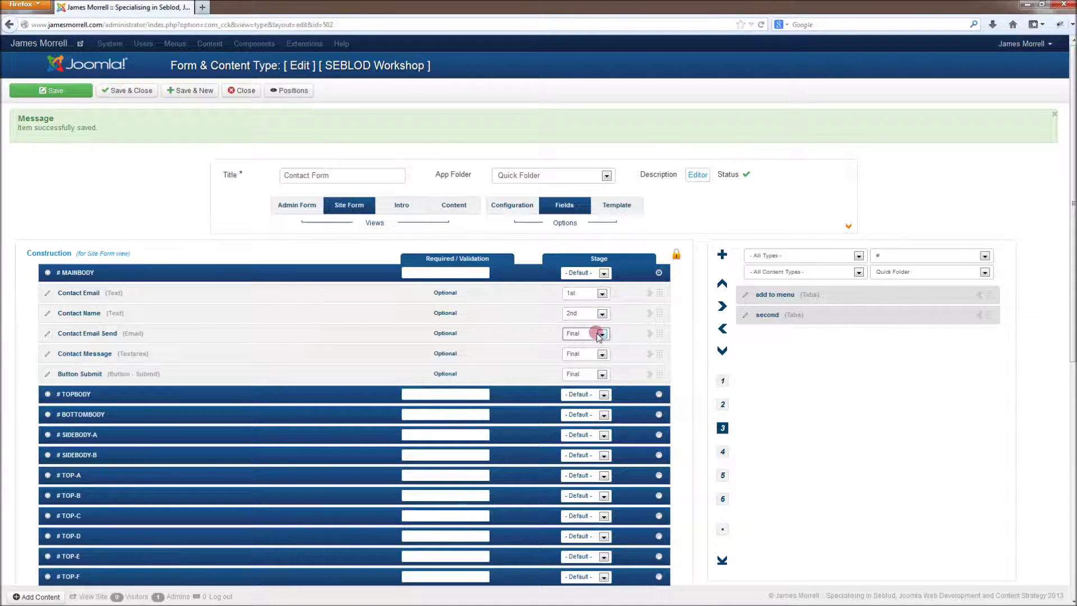
Step: Add Button Next under Contact Email and Button Next (2) under Contact Name
left_click(728, 375)
left_click(966, 279)
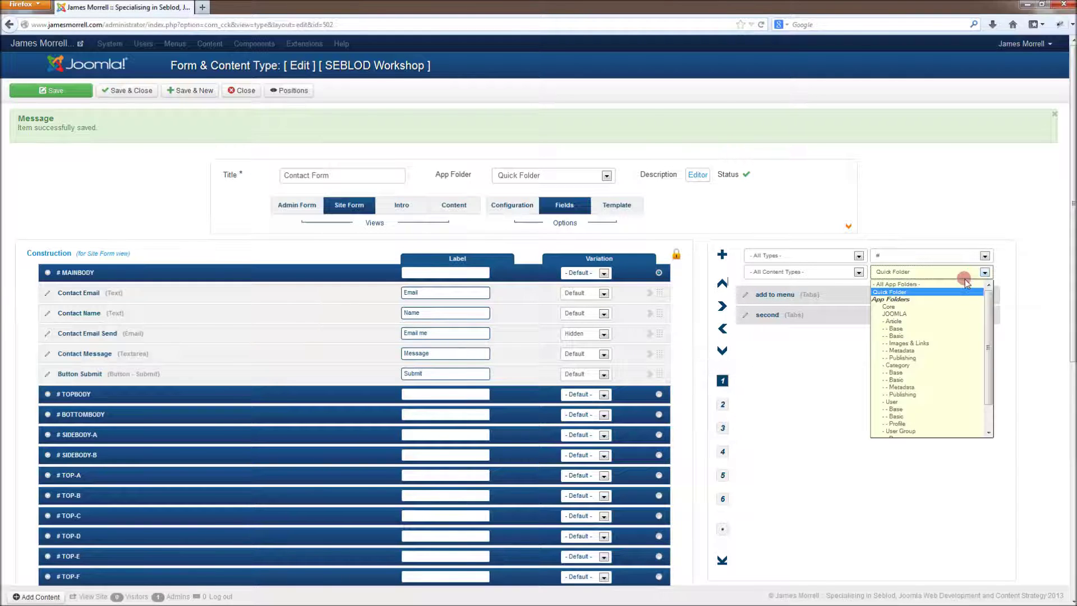
left_click(950, 282)
left_click(936, 257)
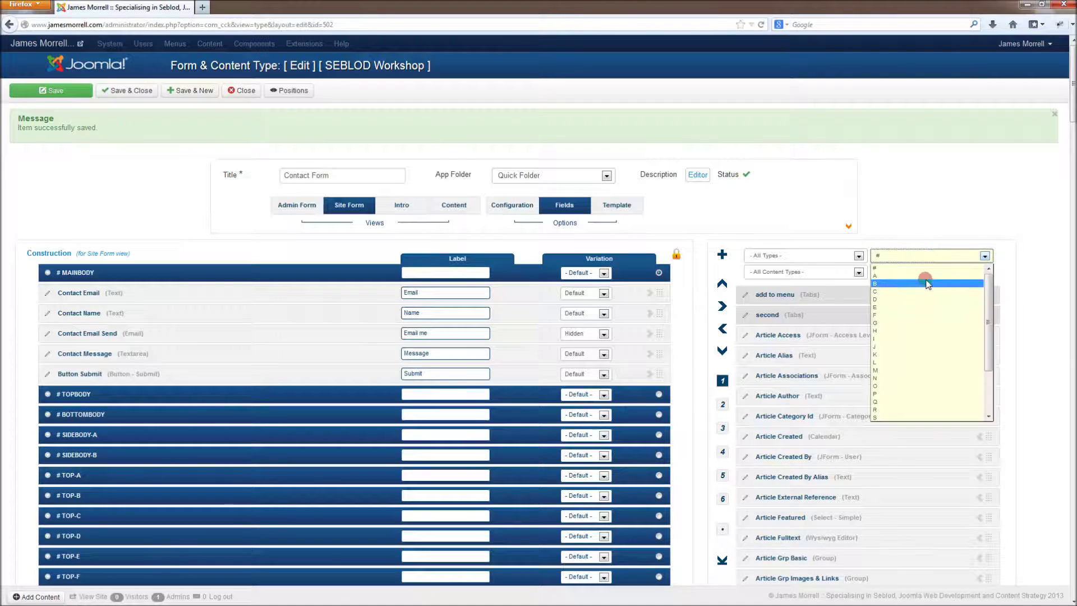
left_click(938, 286)
left_click(981, 295)
left_click(981, 296)
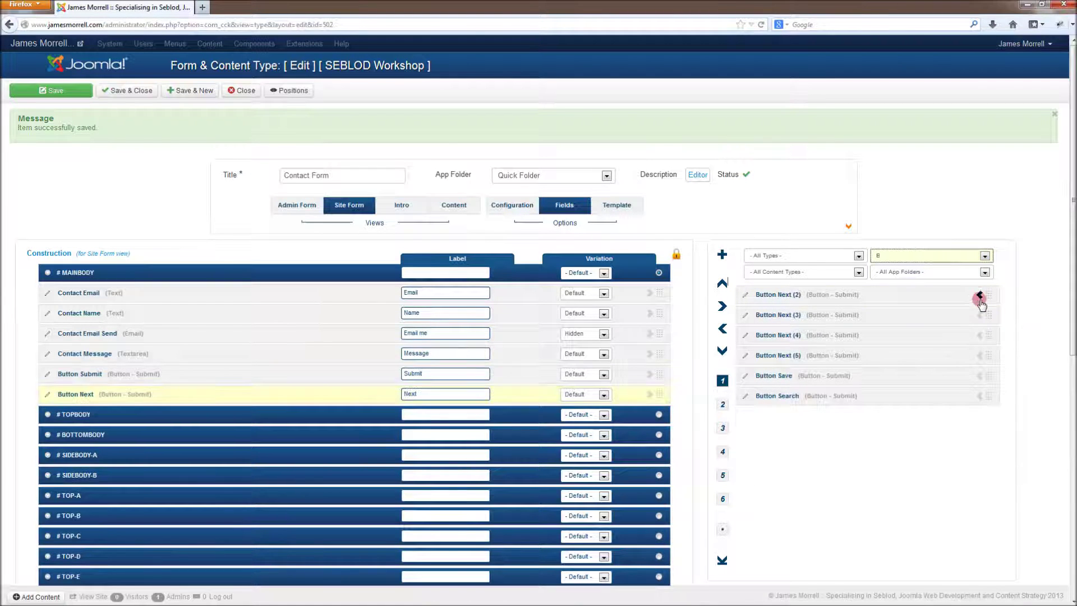
left_click(980, 296)
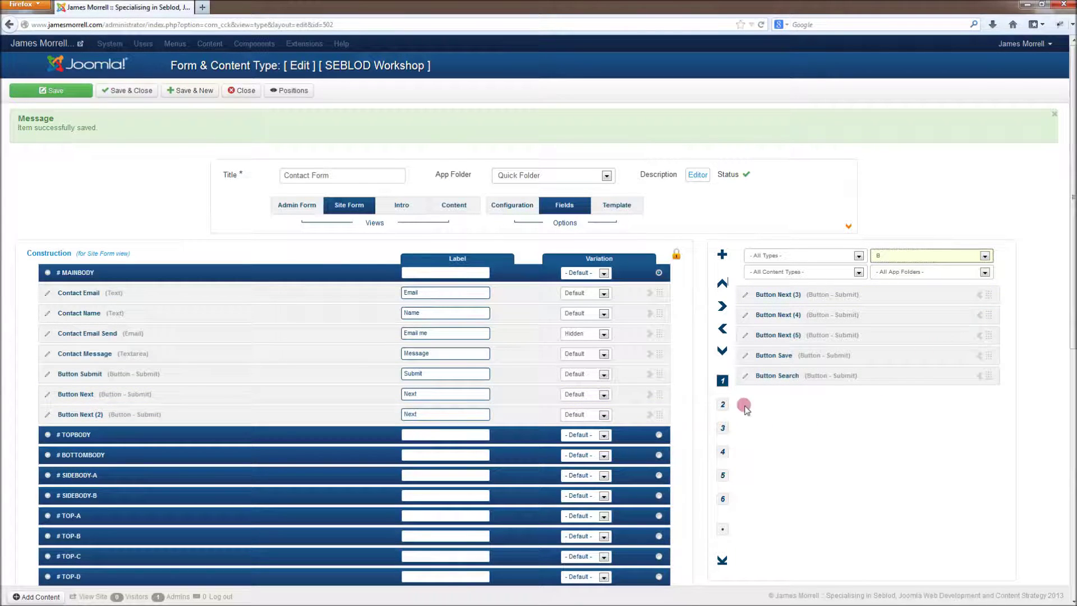
left_click_drag(664, 394, 673, 313)
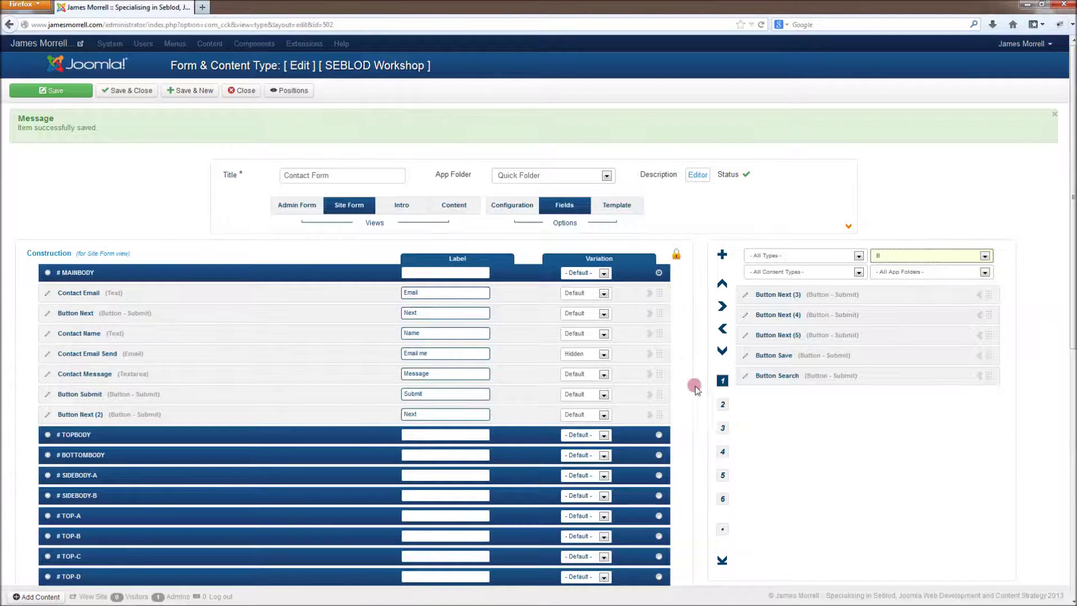
left_click_drag(664, 413, 671, 348)
Step: Put Button Next in the 1st stage and Button Next (2) in the 2nd stage
left_click(723, 427)
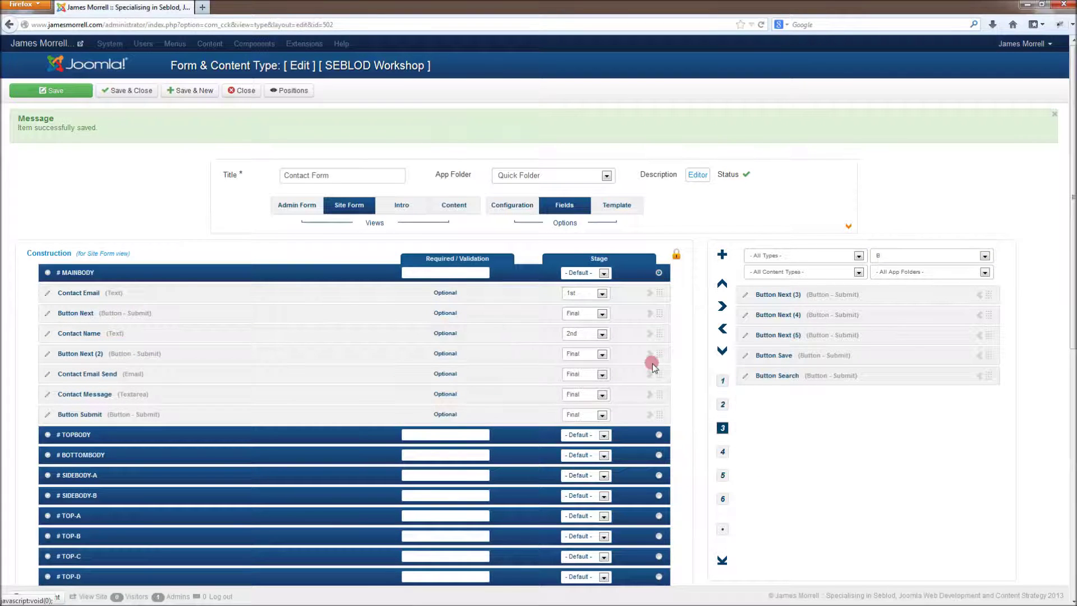
left_click(602, 310)
left_click(584, 336)
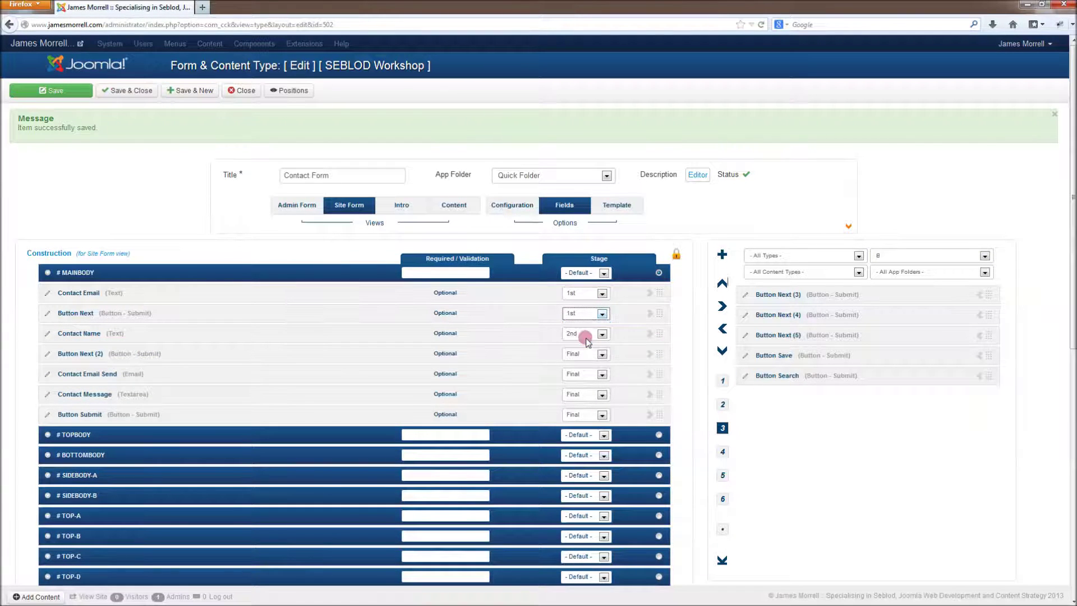
left_click(589, 357)
left_click(585, 391)
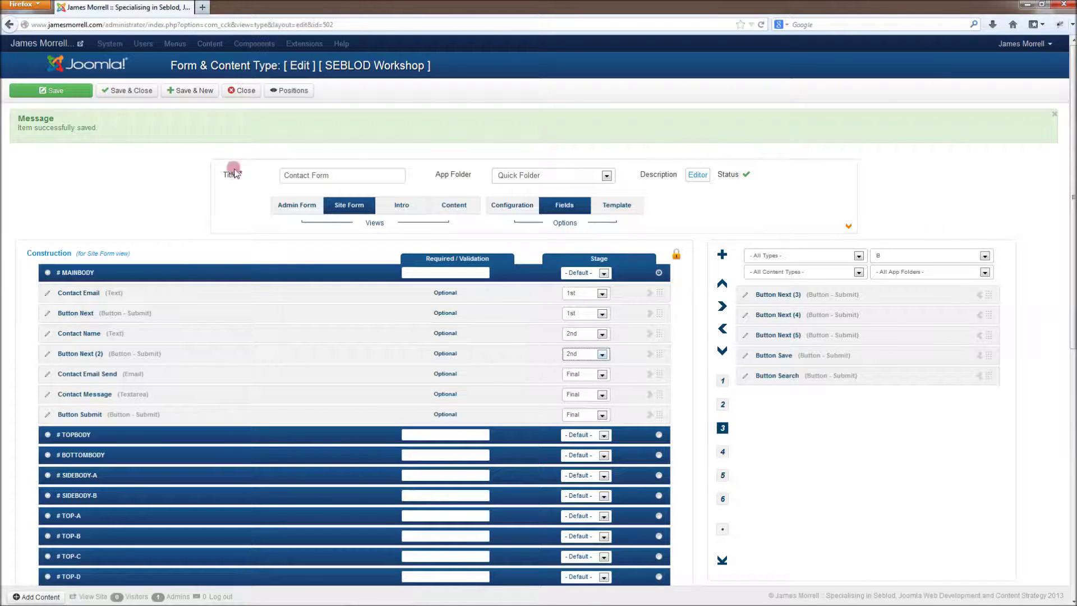
Step: Save the Contact Form content type and open its permission settings
left_click(851, 227)
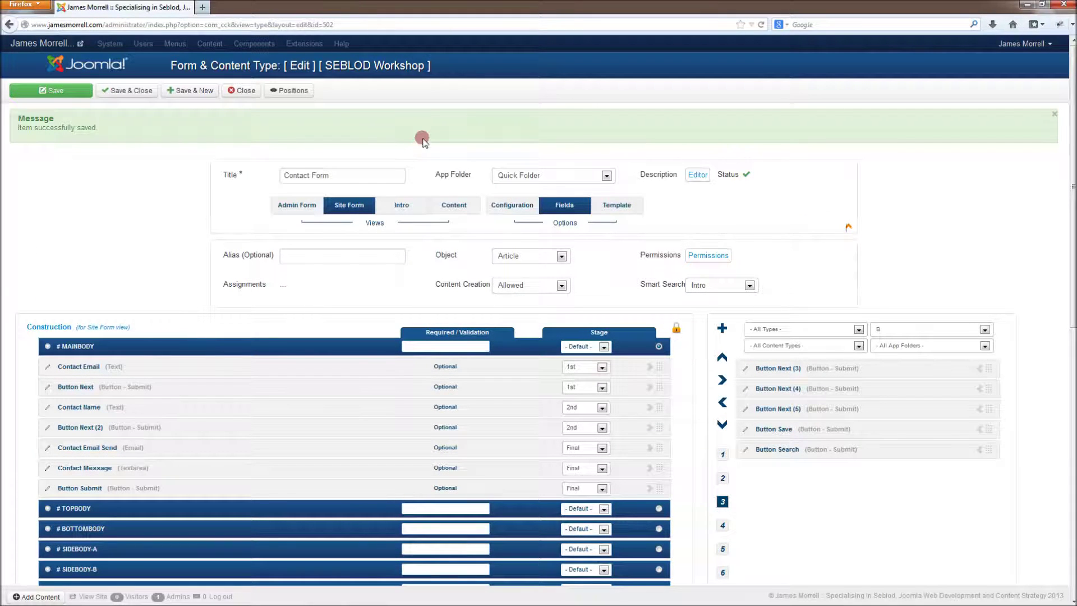
left_click(65, 93)
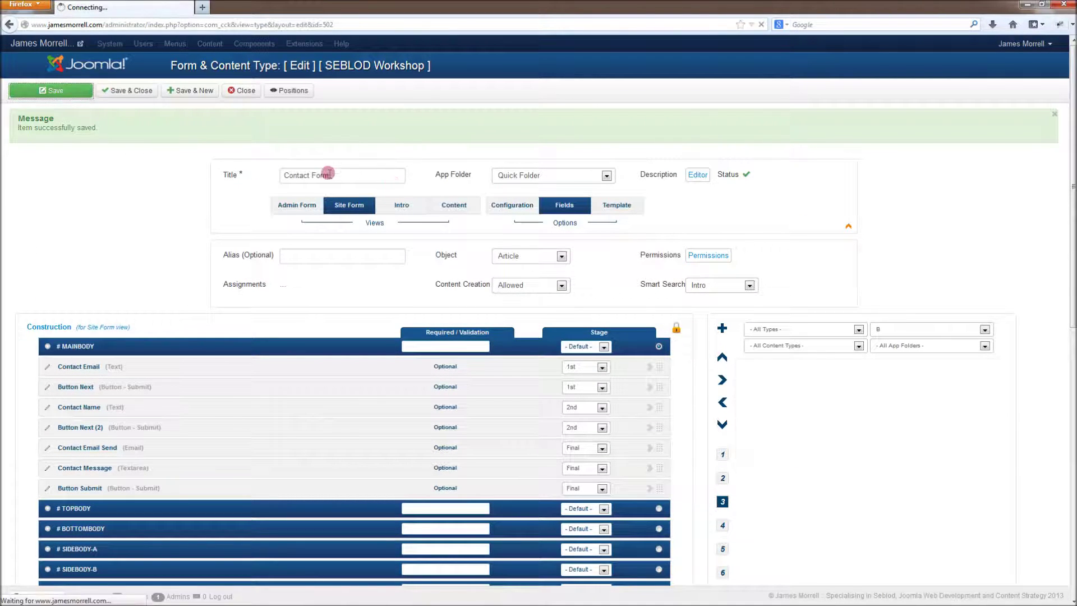
left_click(715, 255)
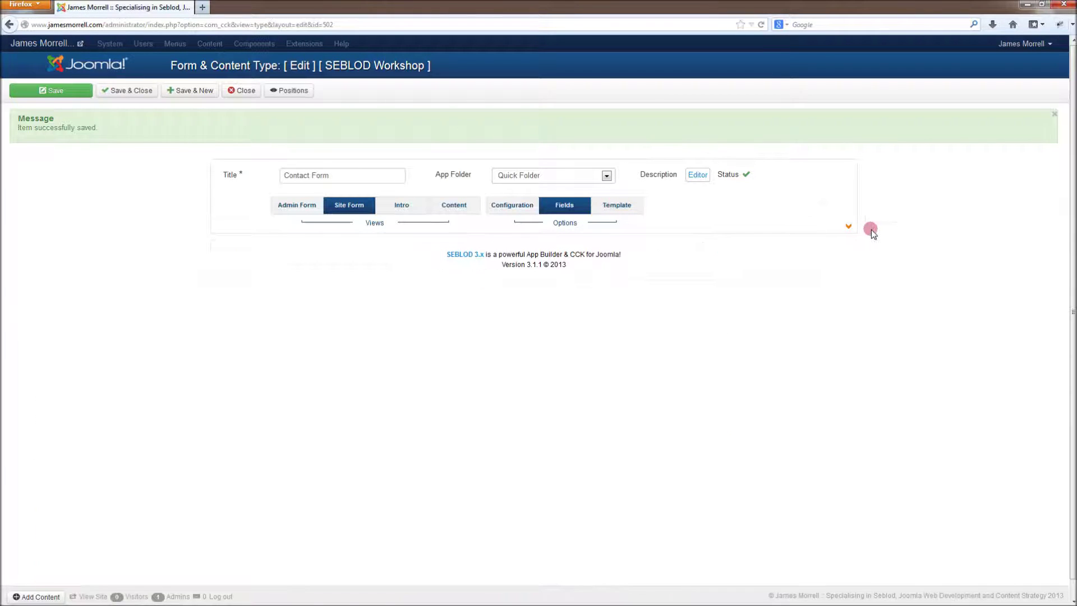
left_click(849, 226)
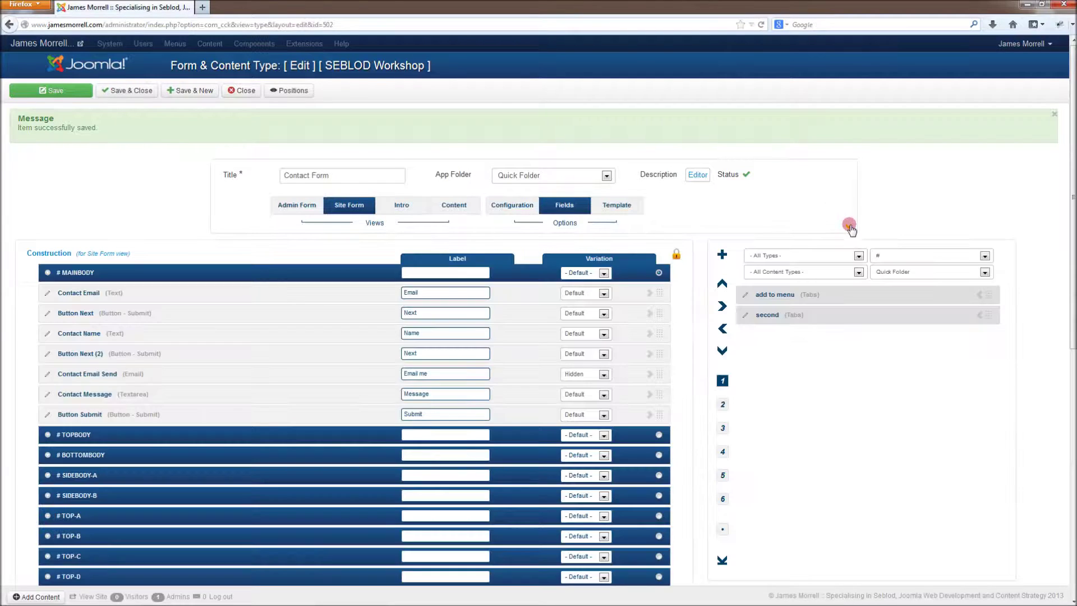
left_click(849, 227)
left_click(718, 255)
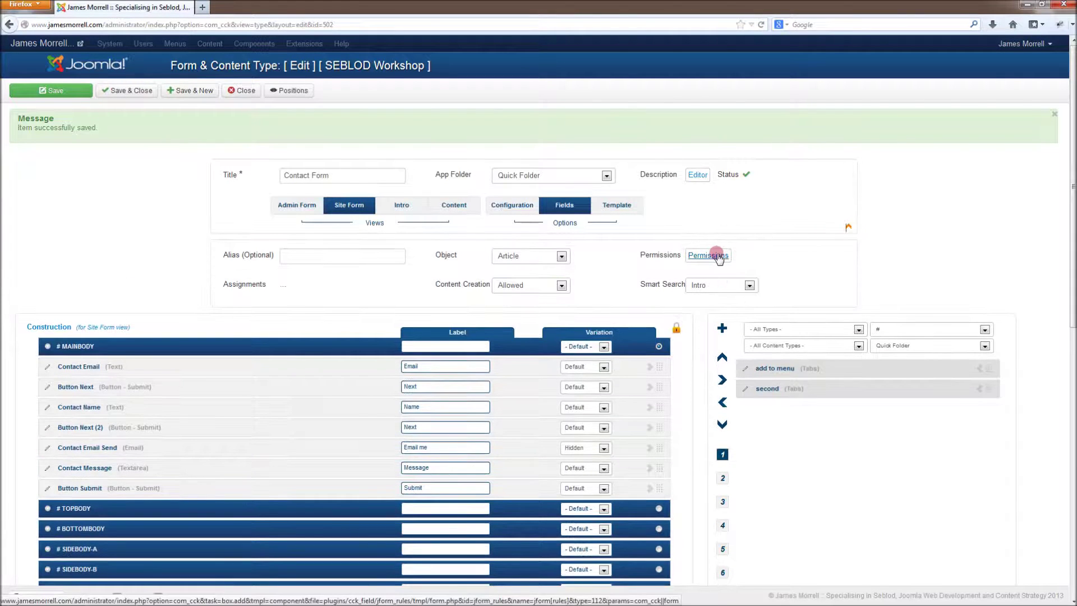
left_click(718, 257)
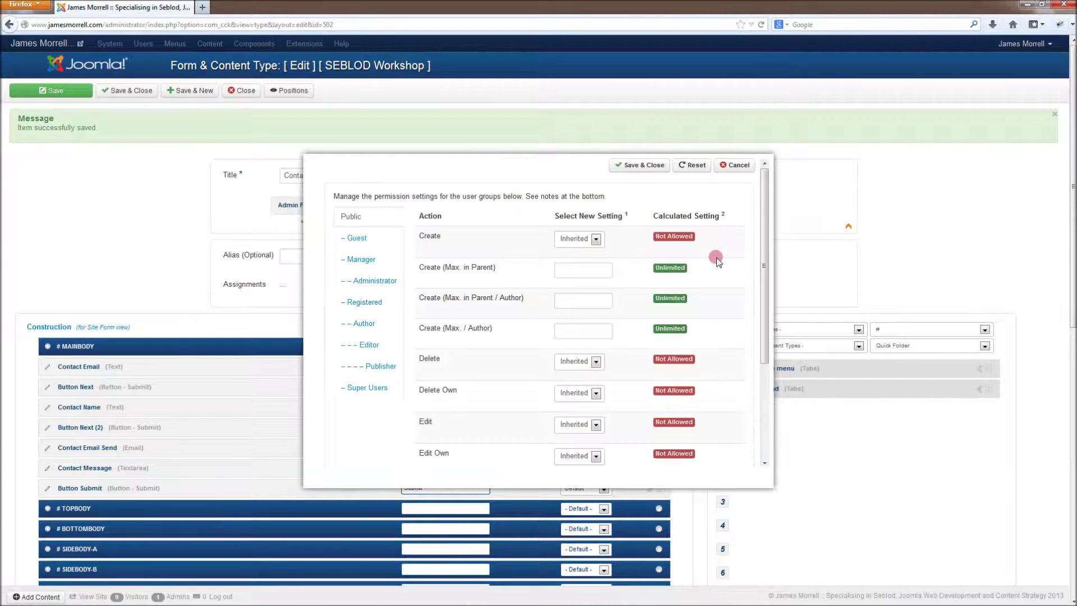
Step: Set Public Create and Edit to Allowed, save the permissions, and save and close the content type
left_click(590, 238)
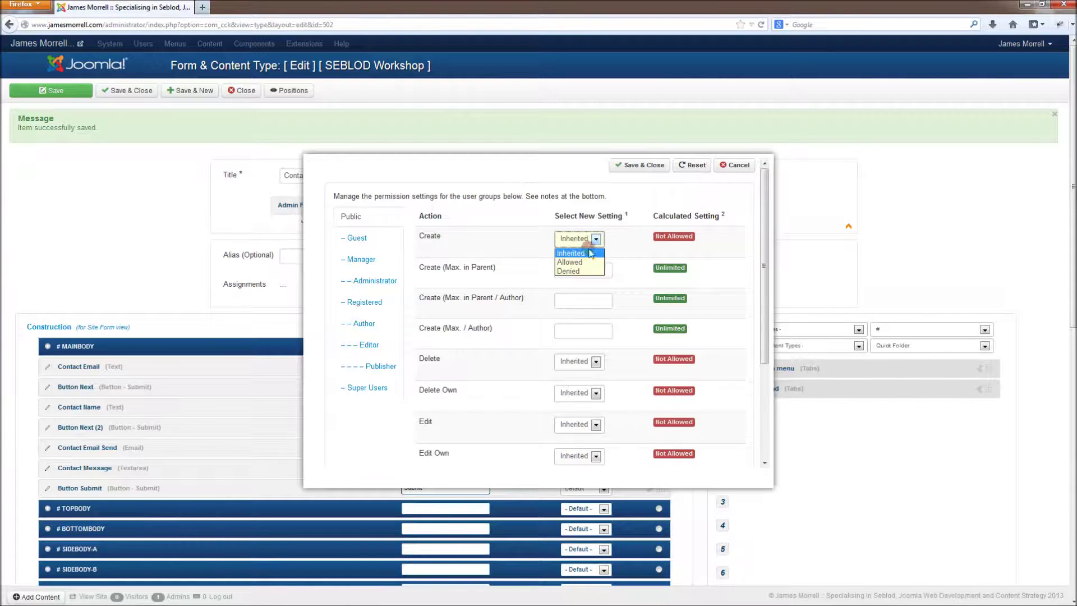
left_click(585, 262)
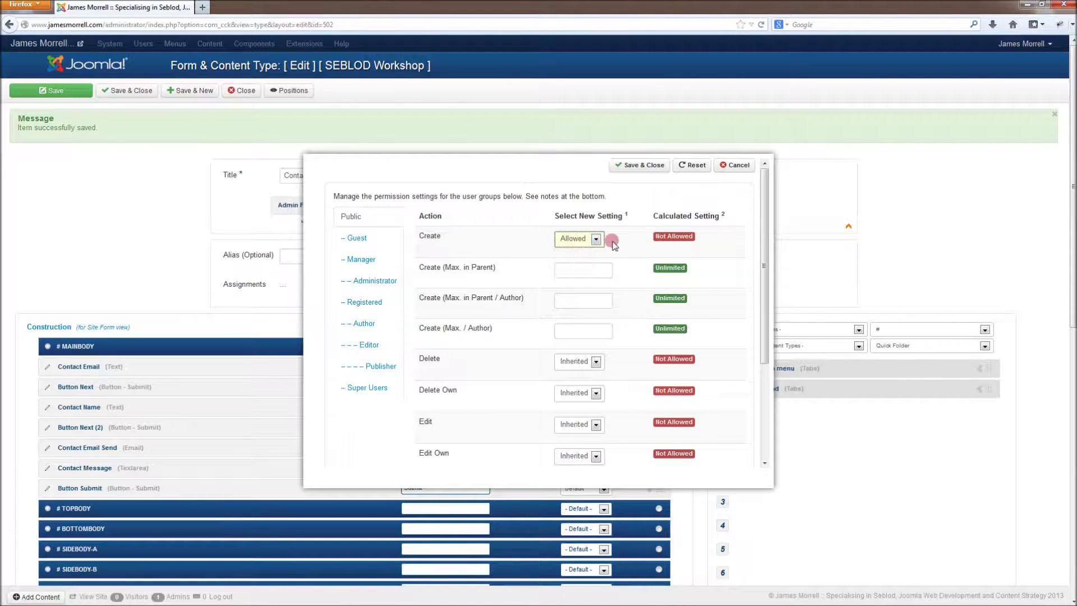
left_click(596, 425)
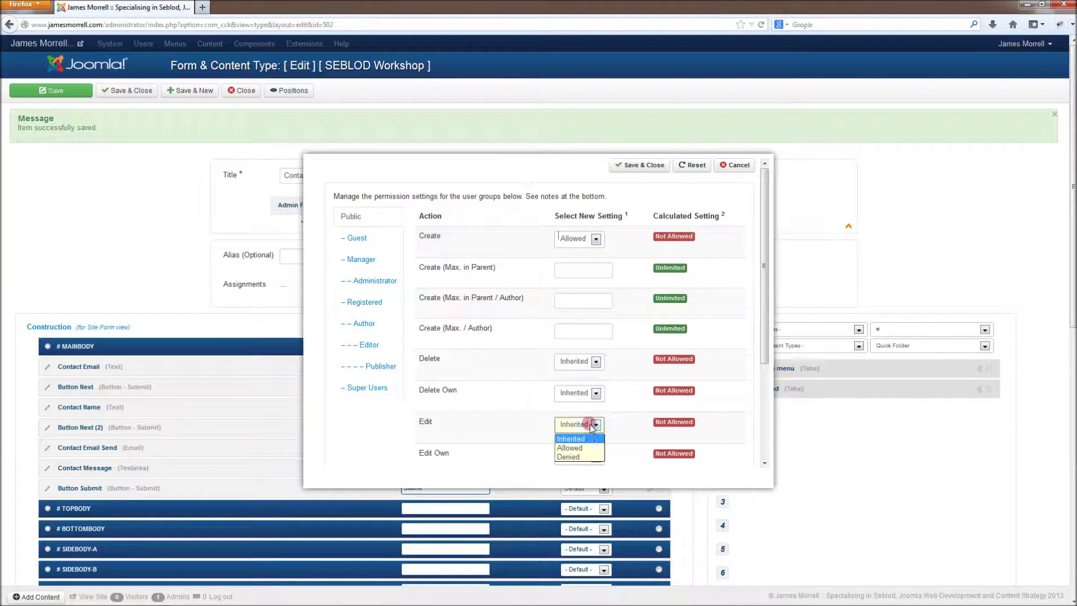
left_click(578, 449)
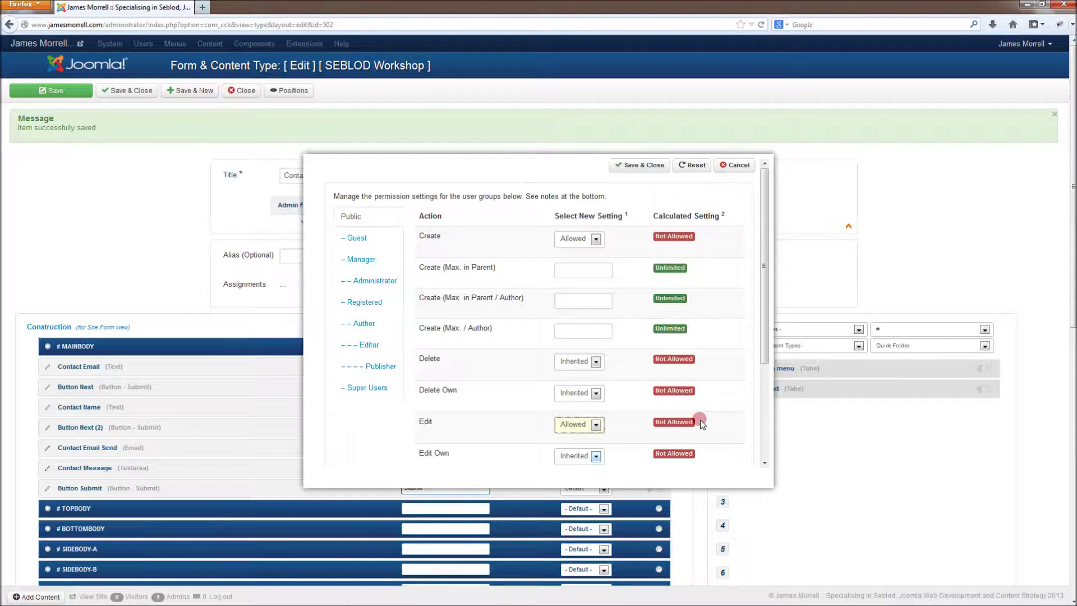
left_click(662, 423)
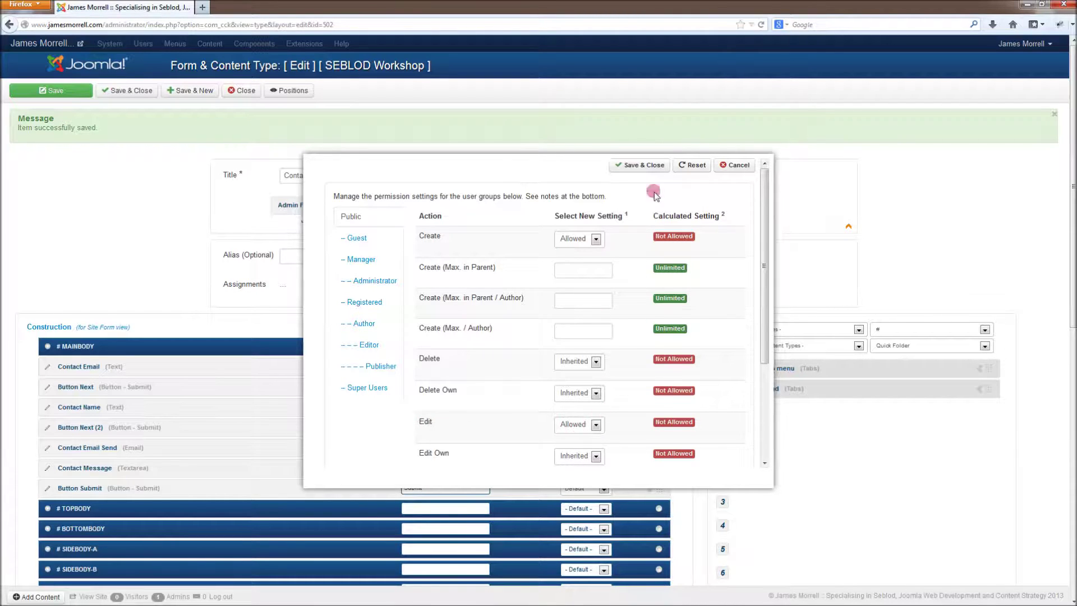
left_click(648, 167)
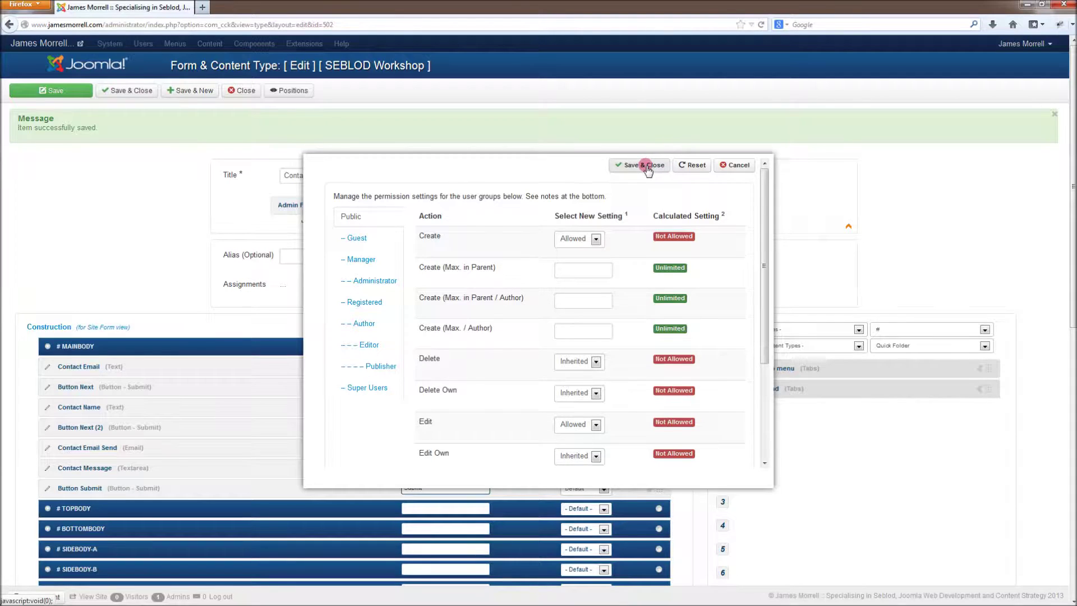
left_click(129, 91)
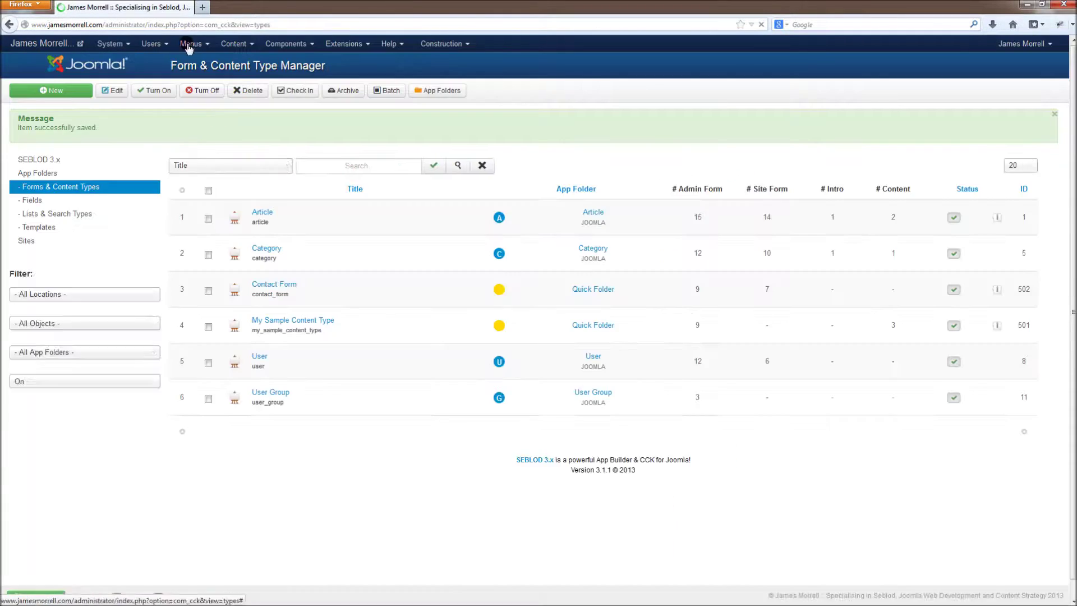
Step: Start a new Main Menu item with the SEBLOD Form menu item type
left_click(190, 45)
mouse_move(203, 89)
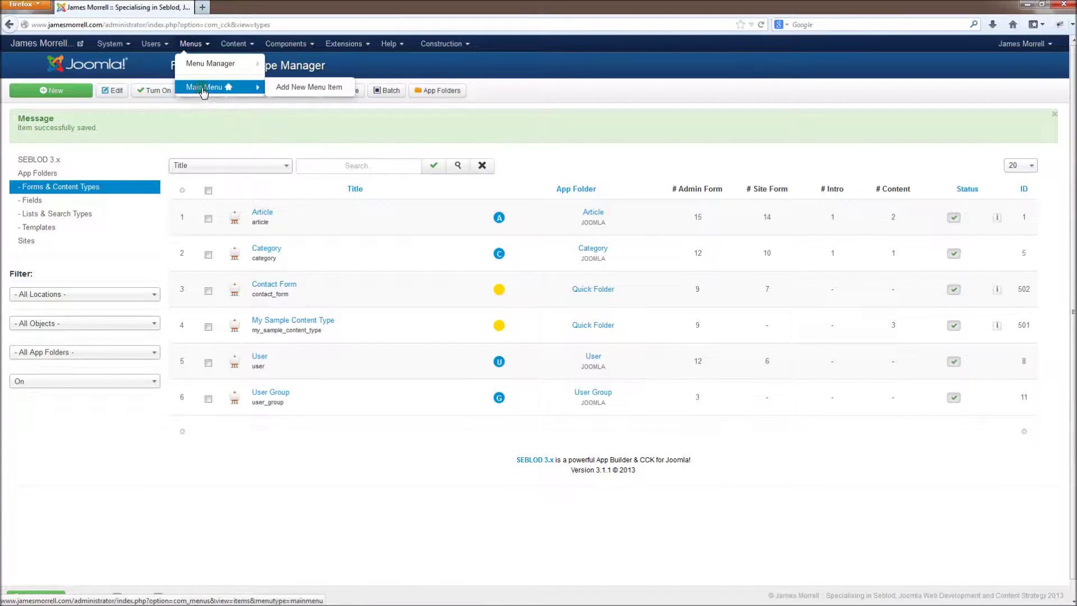
right_click(268, 89)
left_click(293, 88)
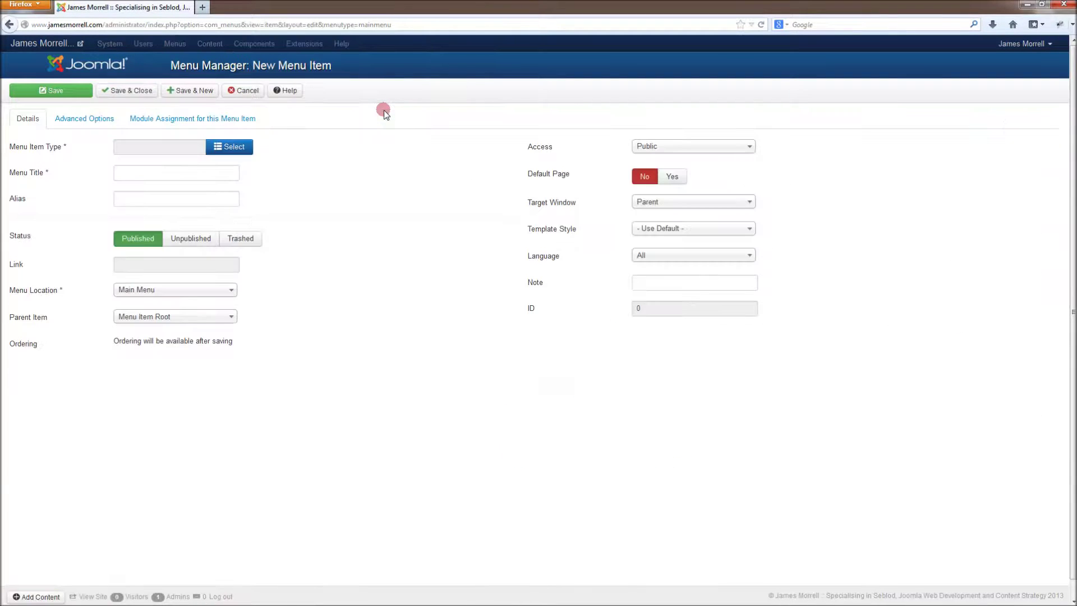
left_click(231, 147)
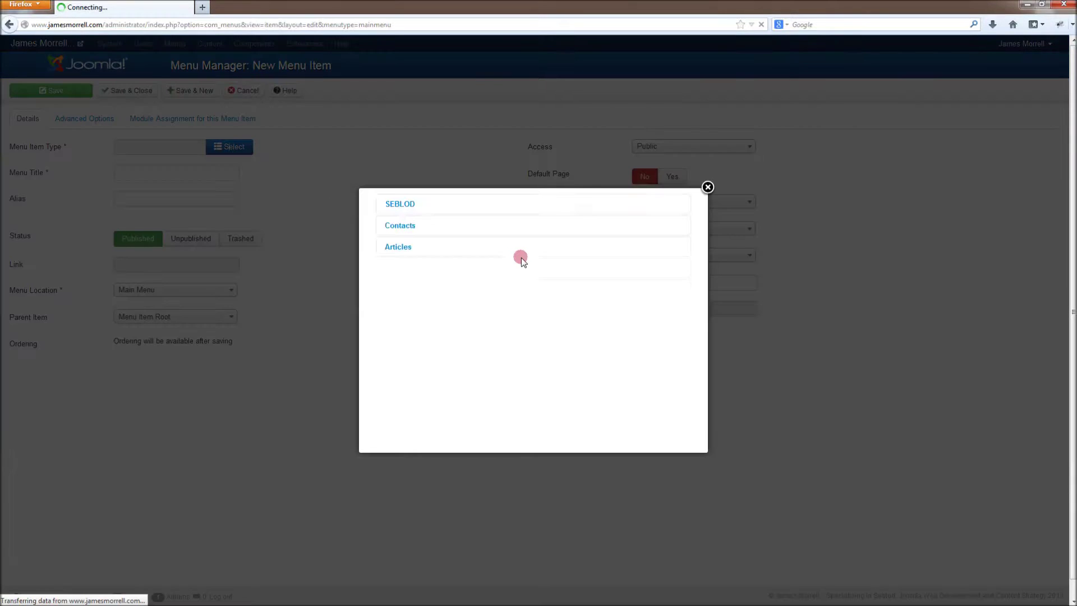
left_click(400, 204)
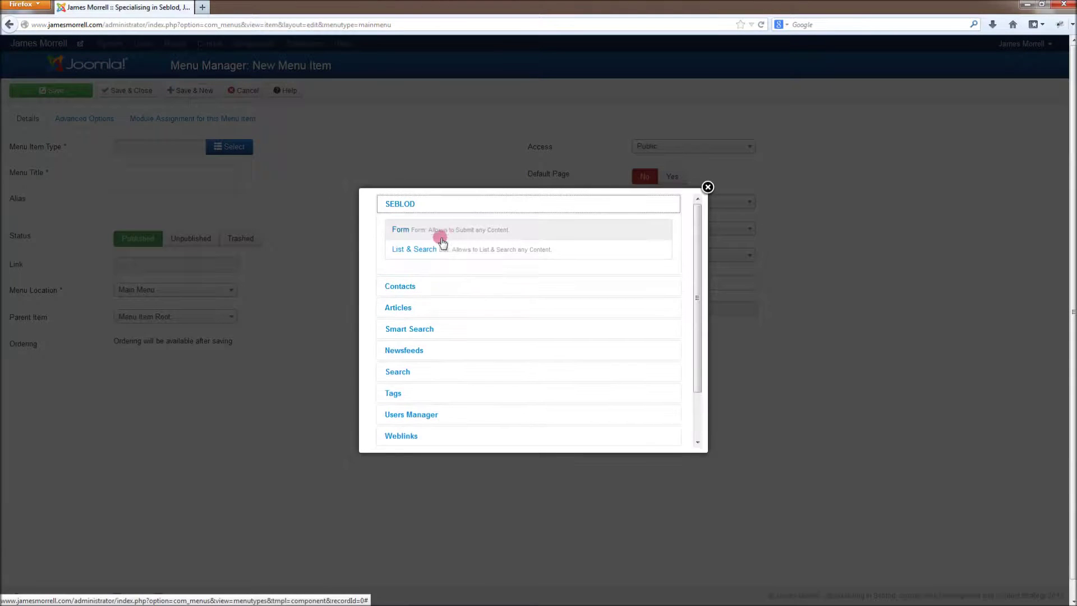
left_click(408, 230)
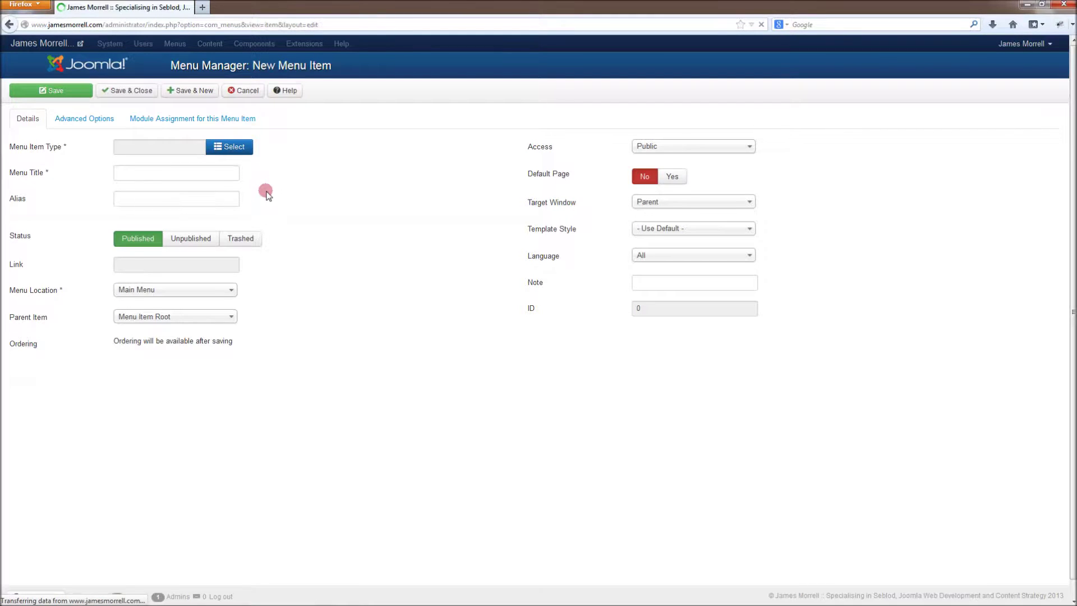
Step: Point the form at Contact Form, title the item 'multi-form', and save it
left_click(223, 174)
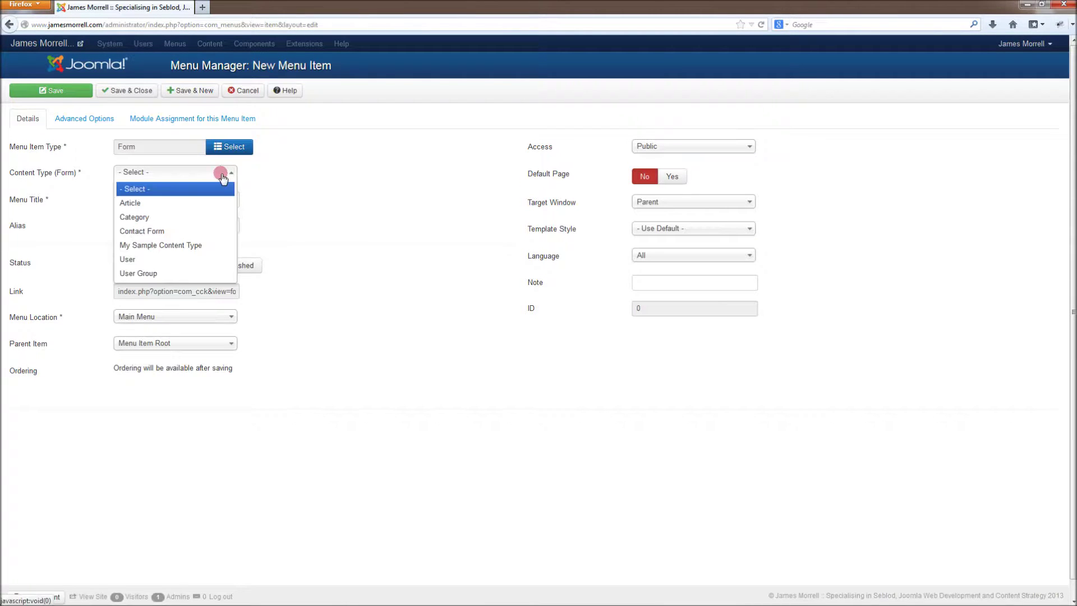
left_click(217, 230)
left_click_drag(191, 200, 119, 200)
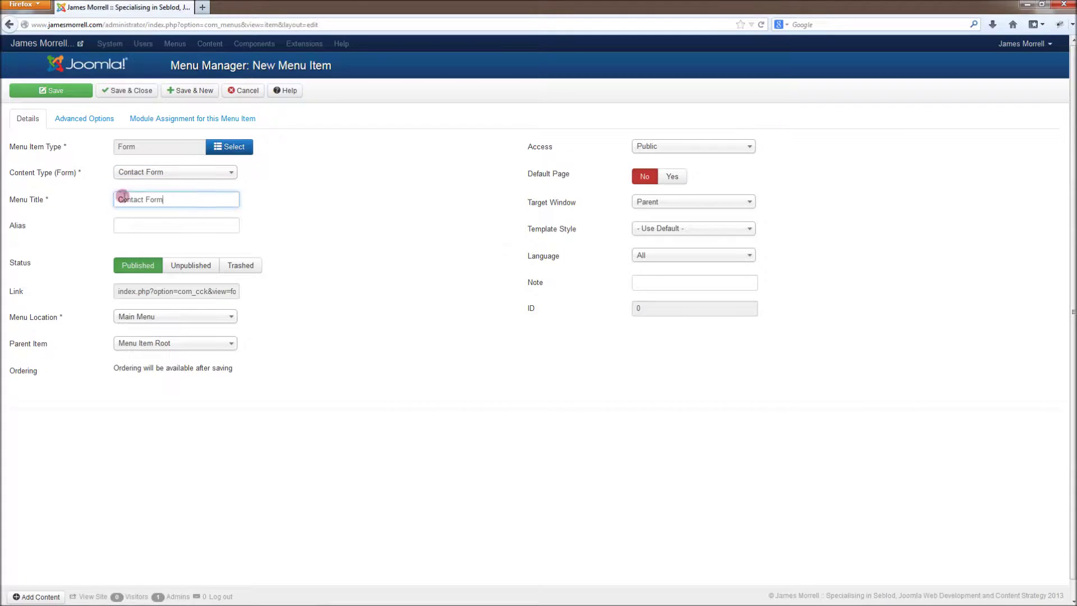
type("multi-form")
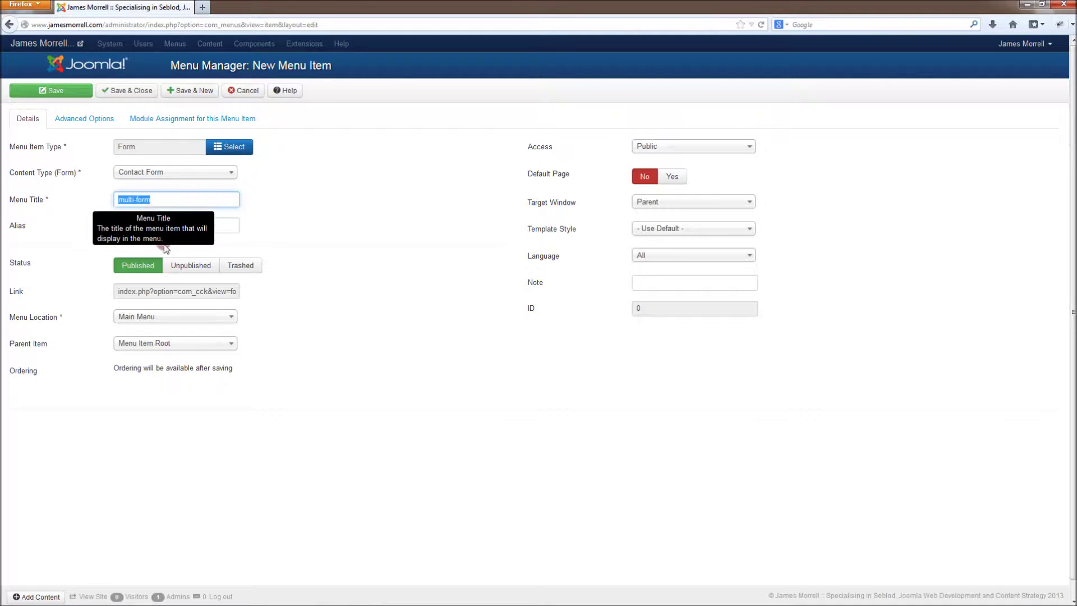
left_click(376, 192)
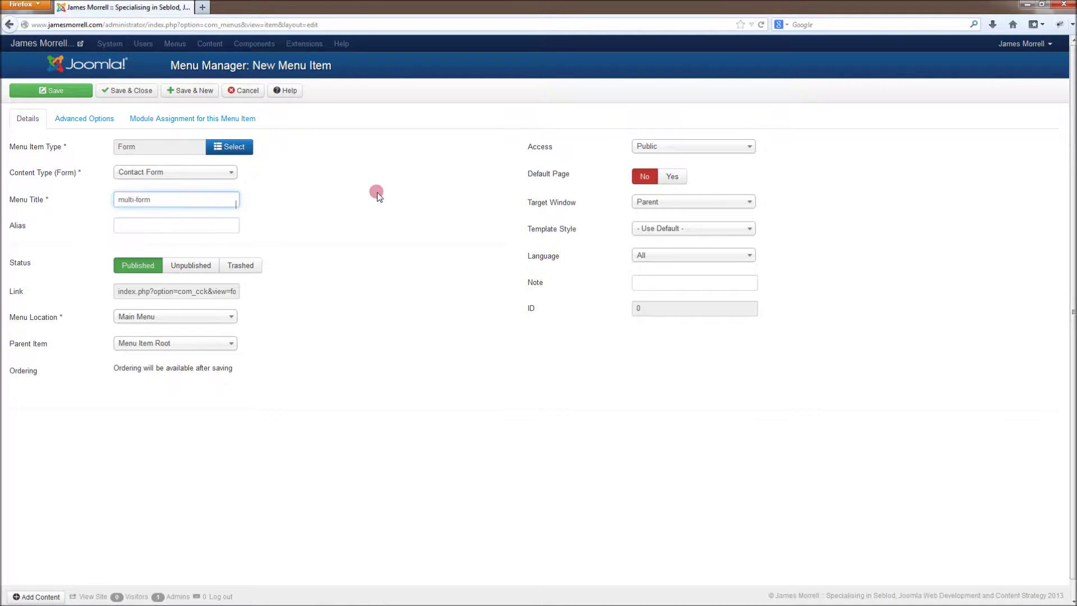
left_click(80, 93)
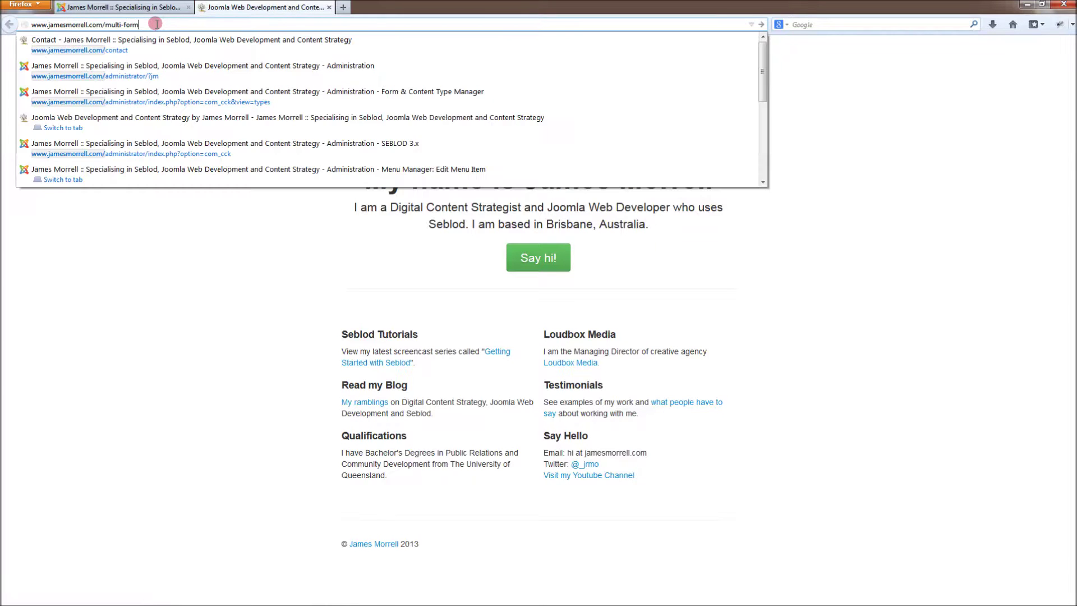
Step: Load the site's multi-form page and fill in the email and name stages
key("Return")
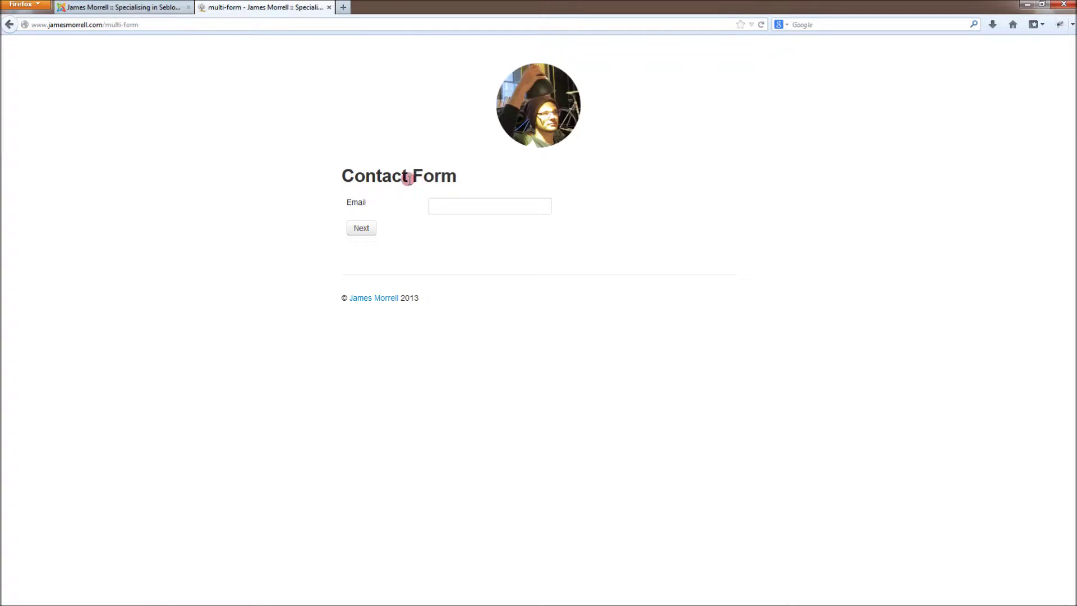
left_click(493, 203)
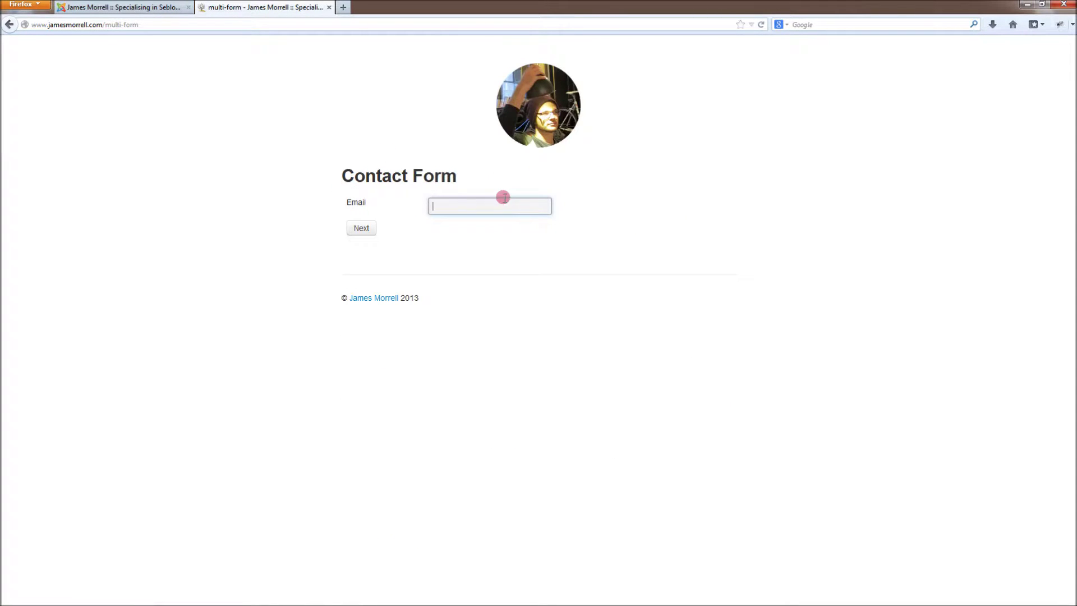
left_click(361, 227)
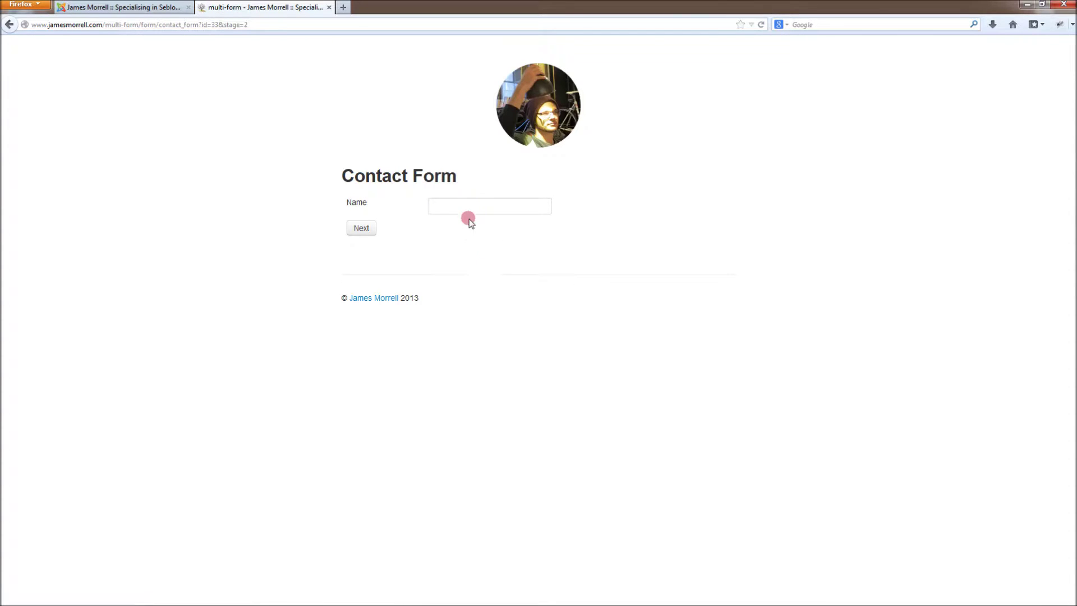
left_click(469, 202)
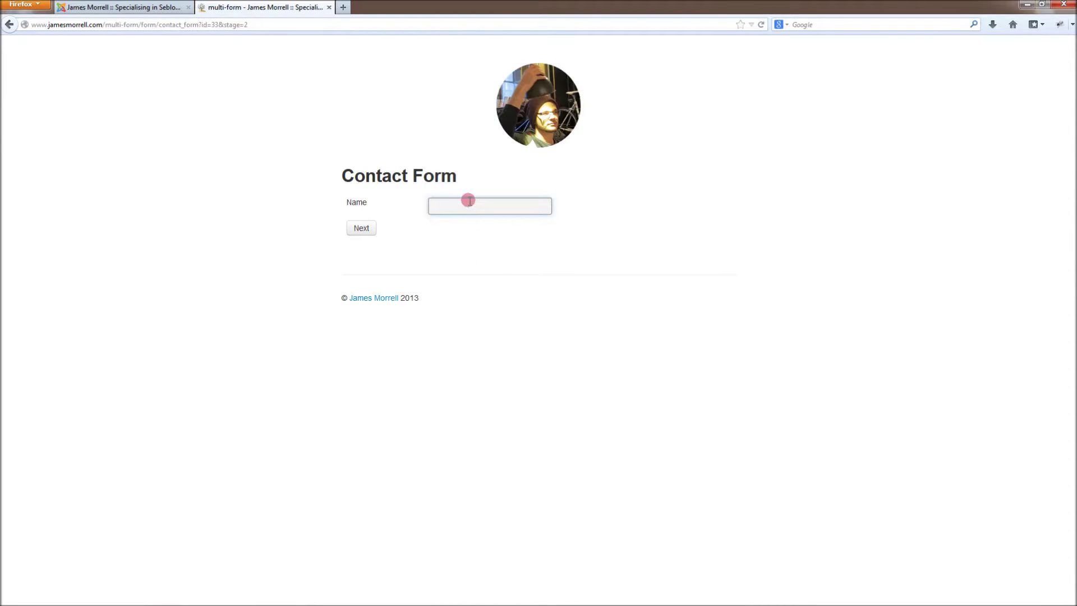
left_click(355, 228)
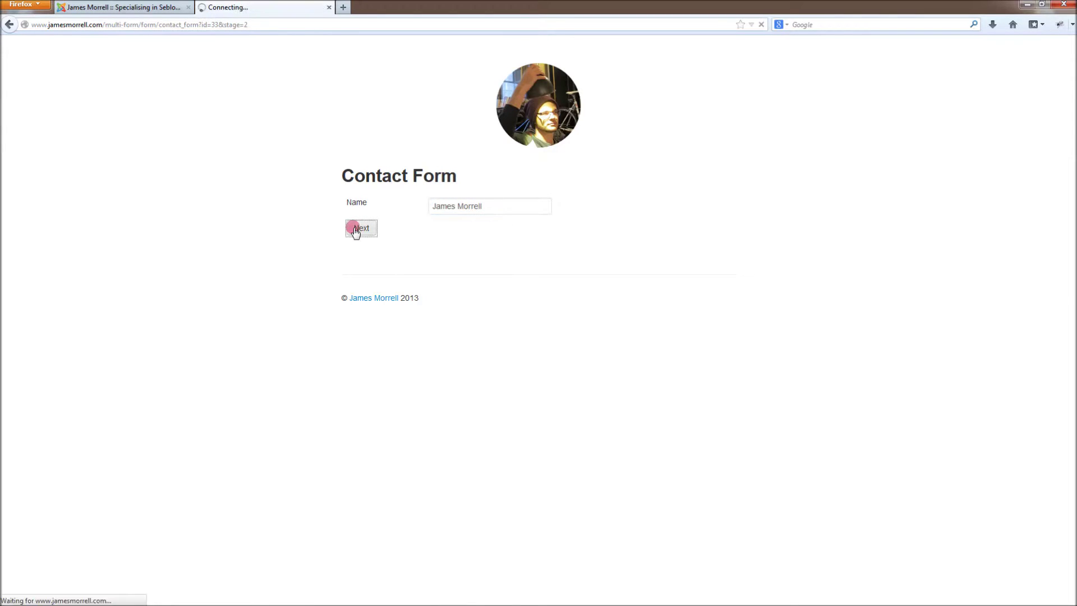
Step: Enter the message 'Isn't this great? Multi-page forms work!! I LOVE SEBLOD' and submit
left_click(481, 217)
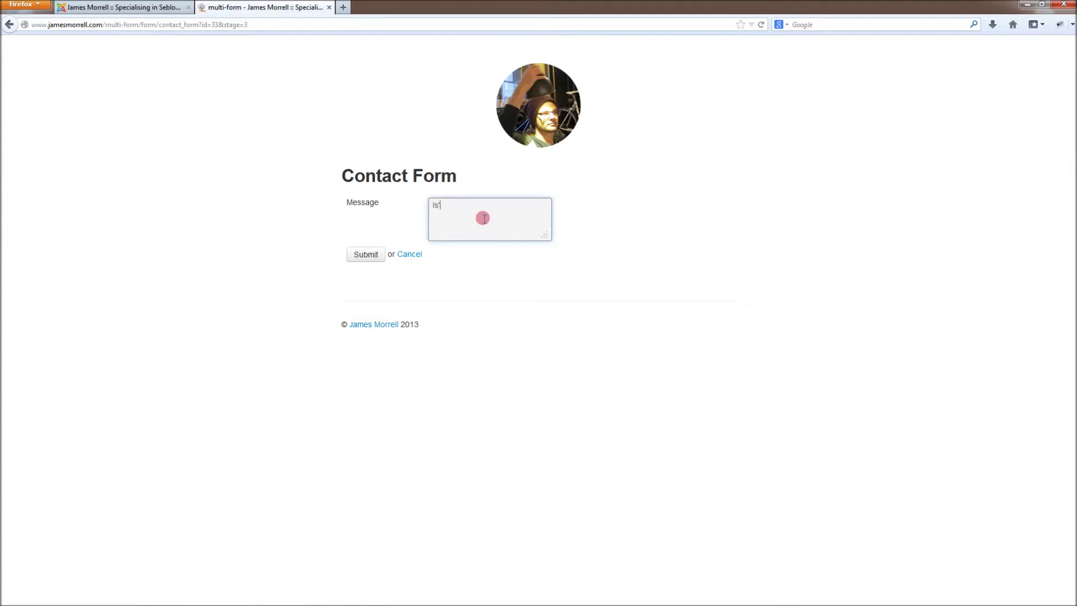
type("Isn't this great? Multi-page forms work")
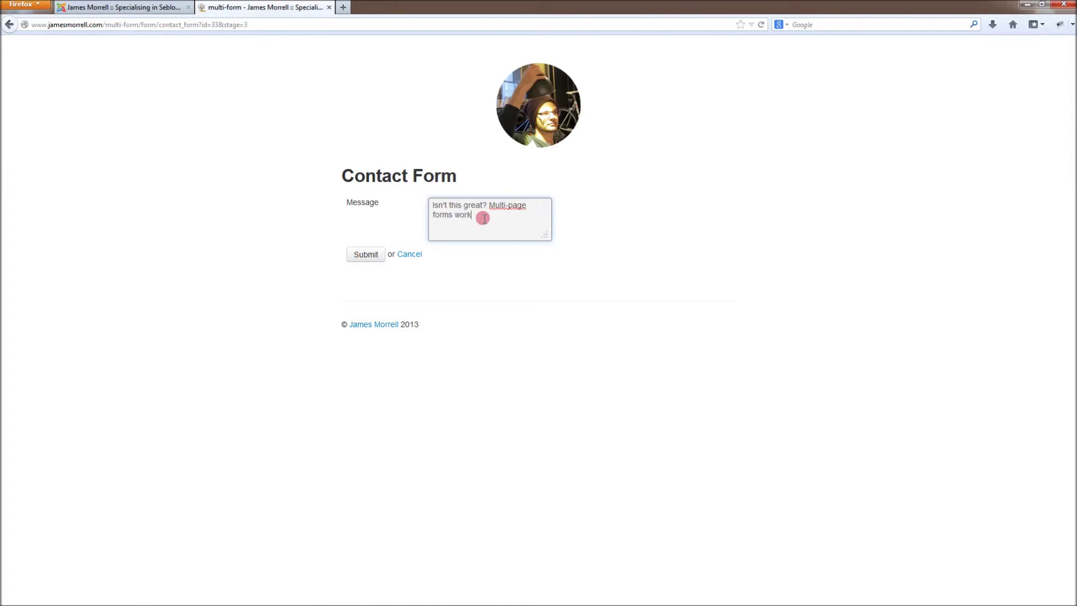
type("!!  I LOVE SEBLOD <3")
left_click(359, 253)
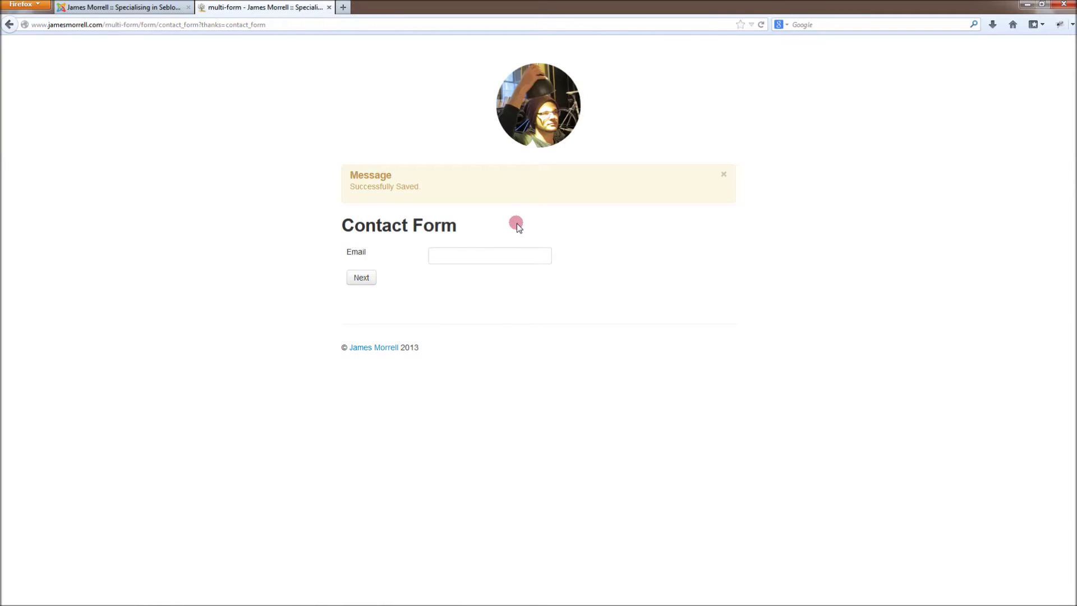
left_click(73, 8)
left_click(301, 89)
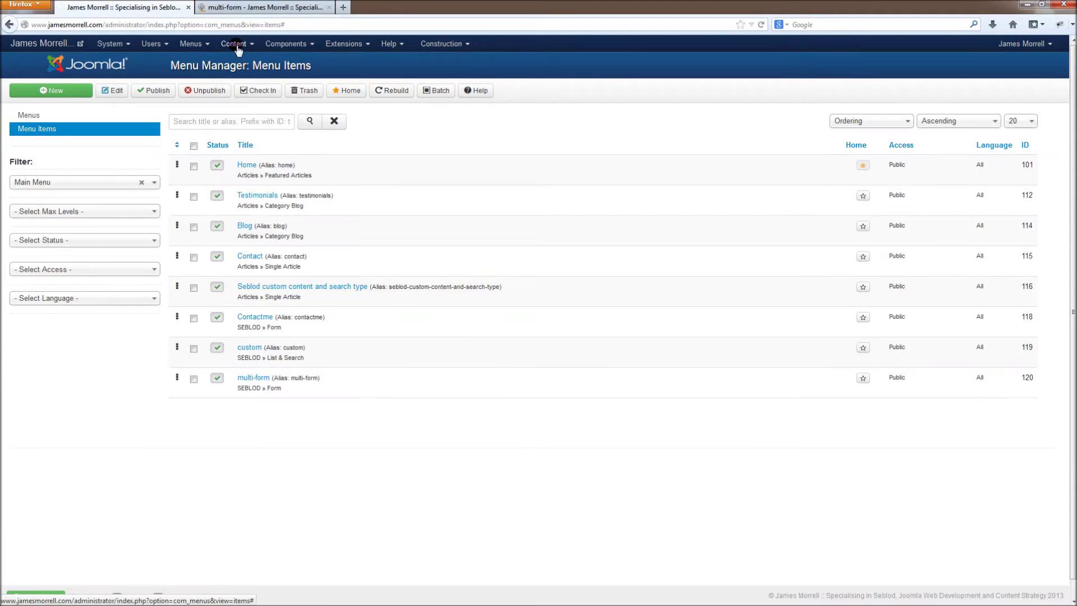
left_click(233, 43)
left_click(247, 62)
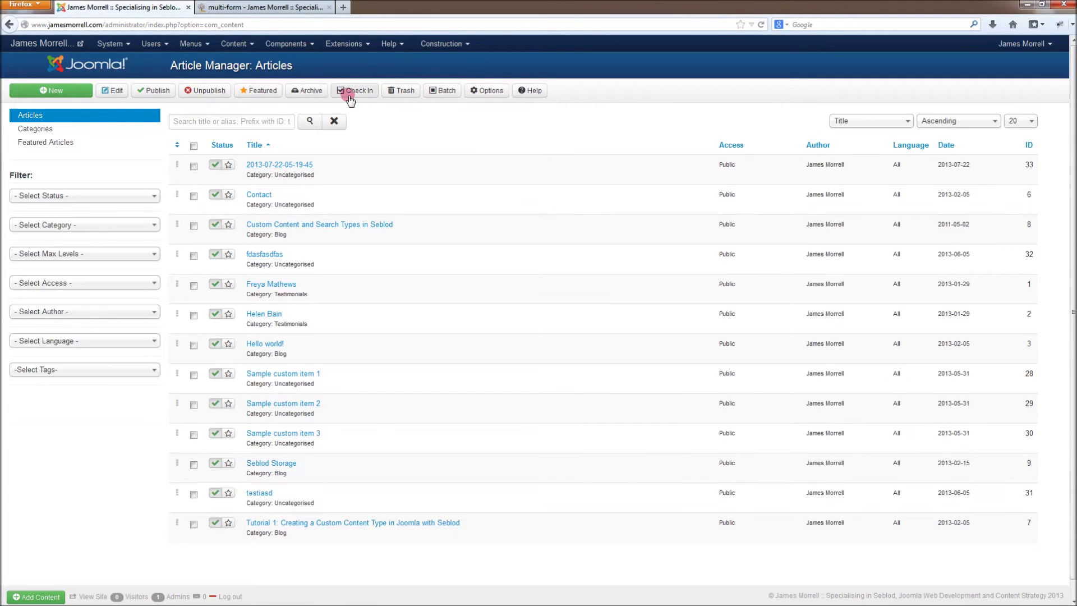
left_click(307, 166)
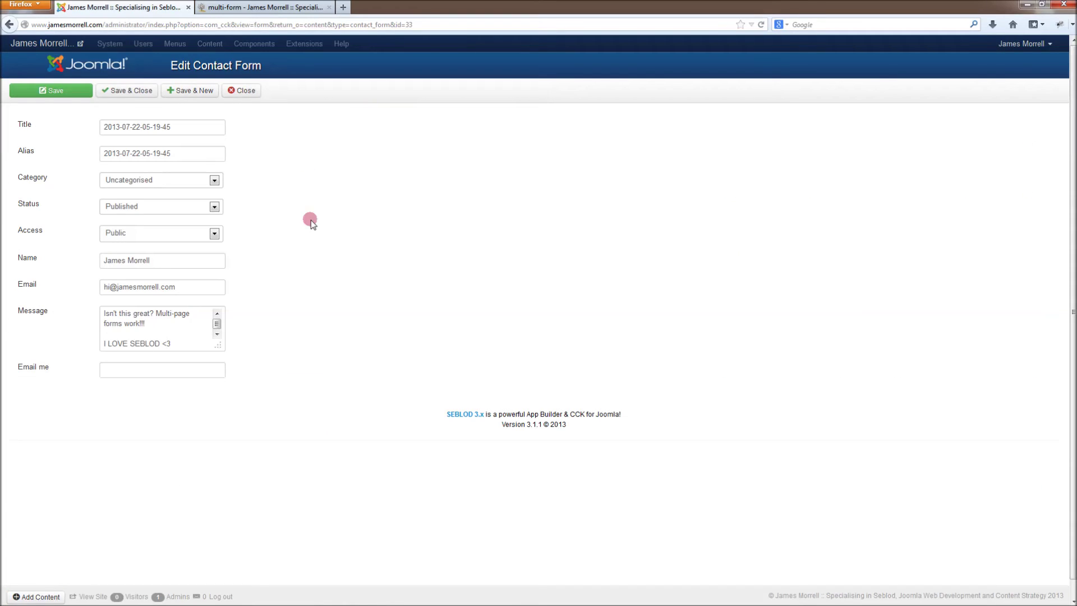
Step: Verify the article's stored message, email and name, then return to the site form
left_click(217, 330)
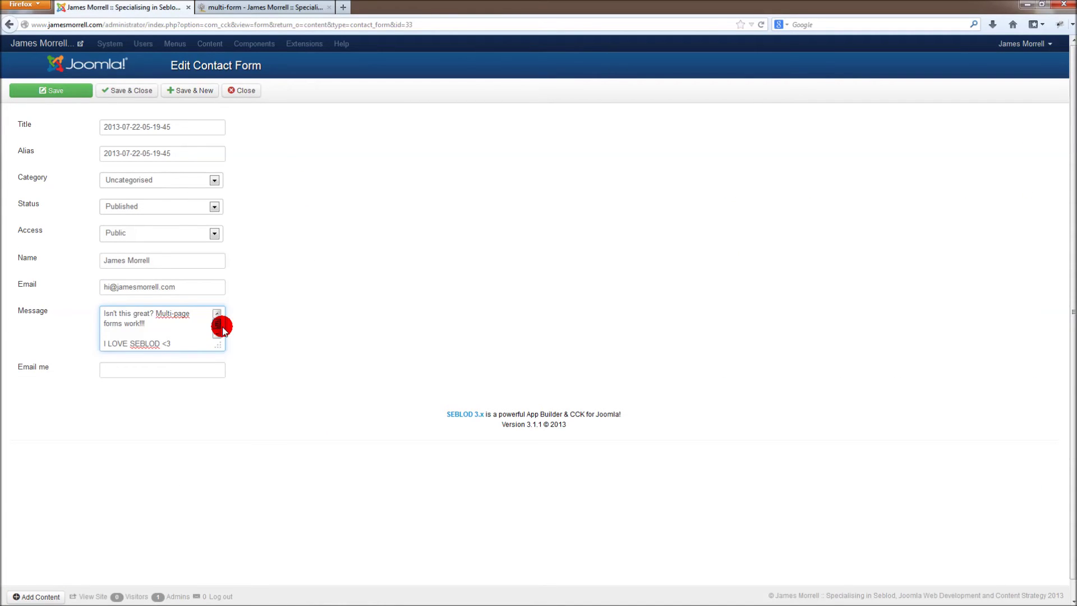
left_click(180, 289)
left_click(185, 264)
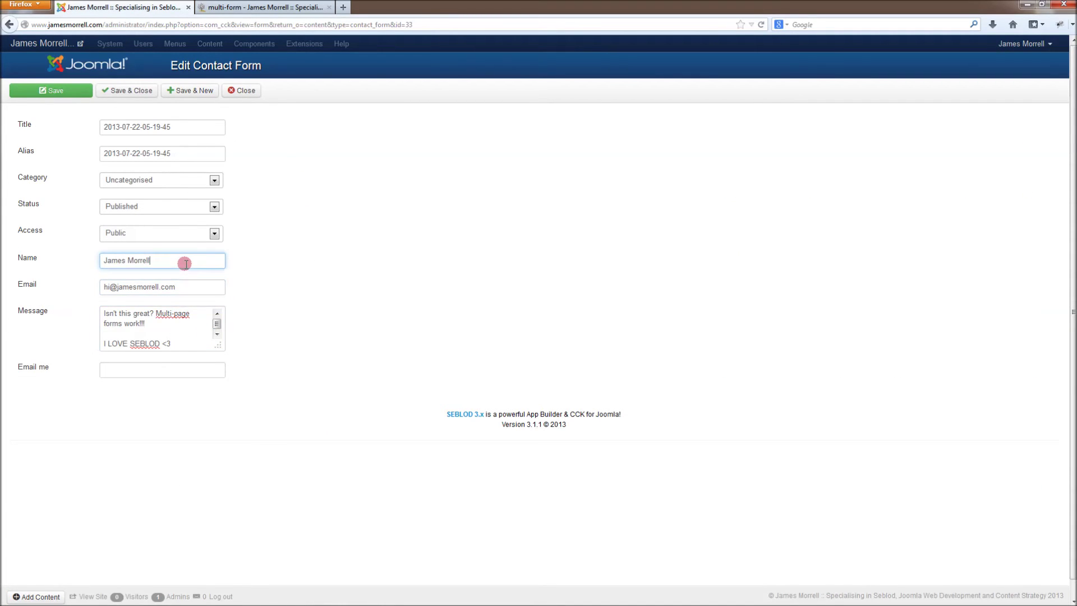
left_click(185, 264)
left_click(362, 267)
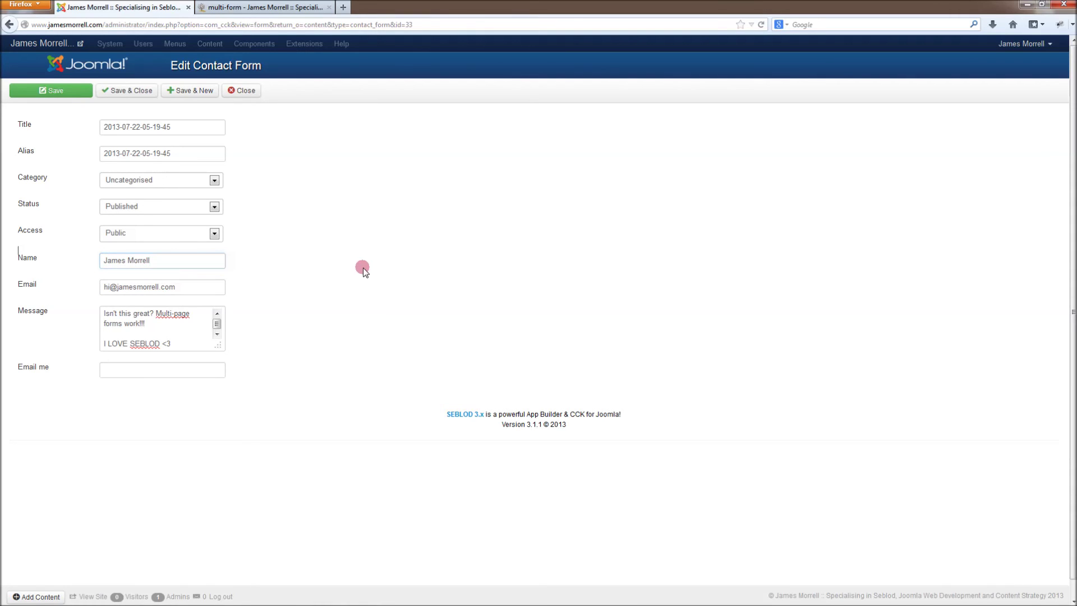
left_click(286, 5)
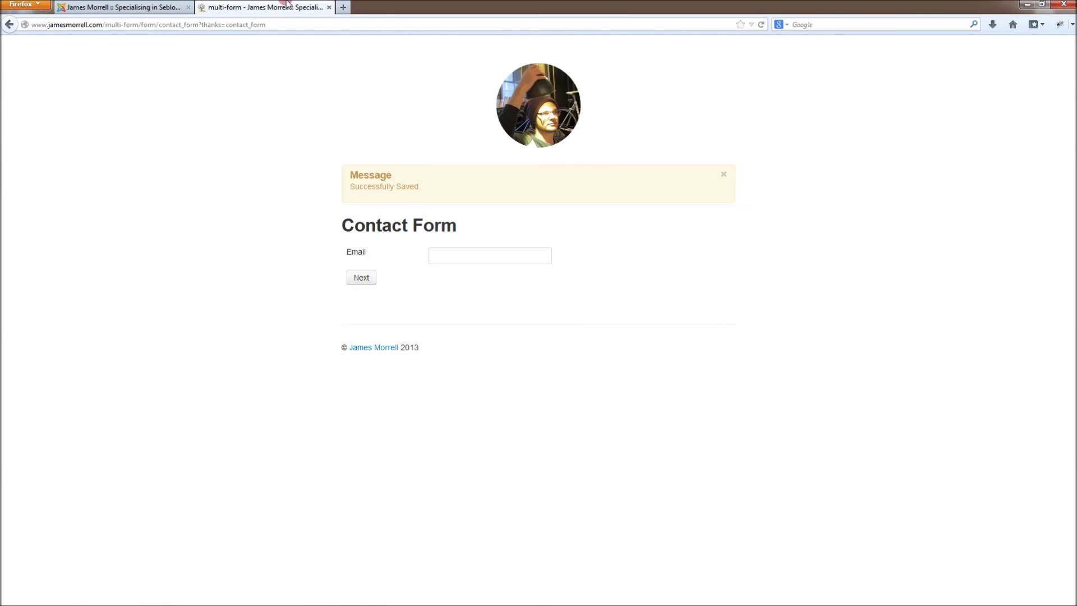